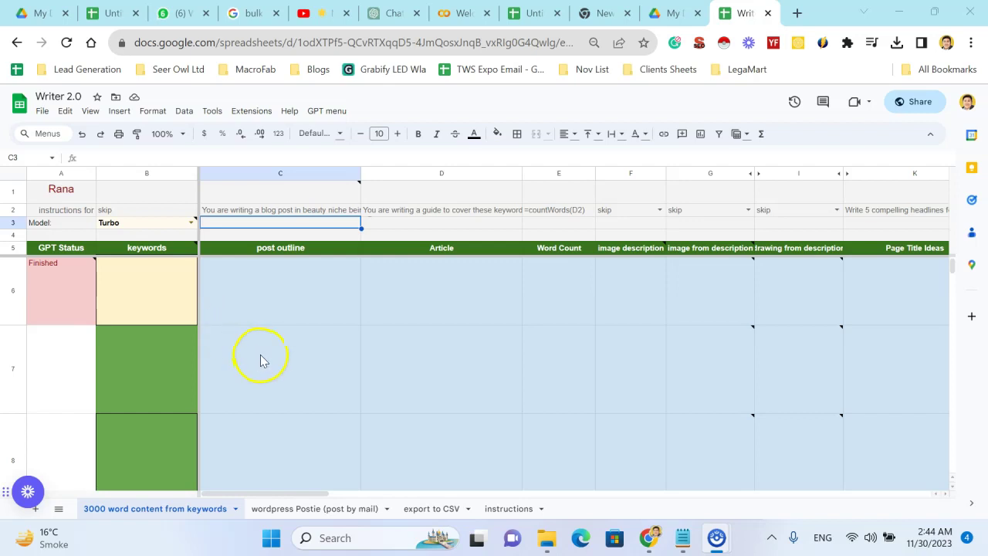
# Look over the Postie and instructions sheets, then return to the 3000 word content sheet
pyautogui.click(303, 510)
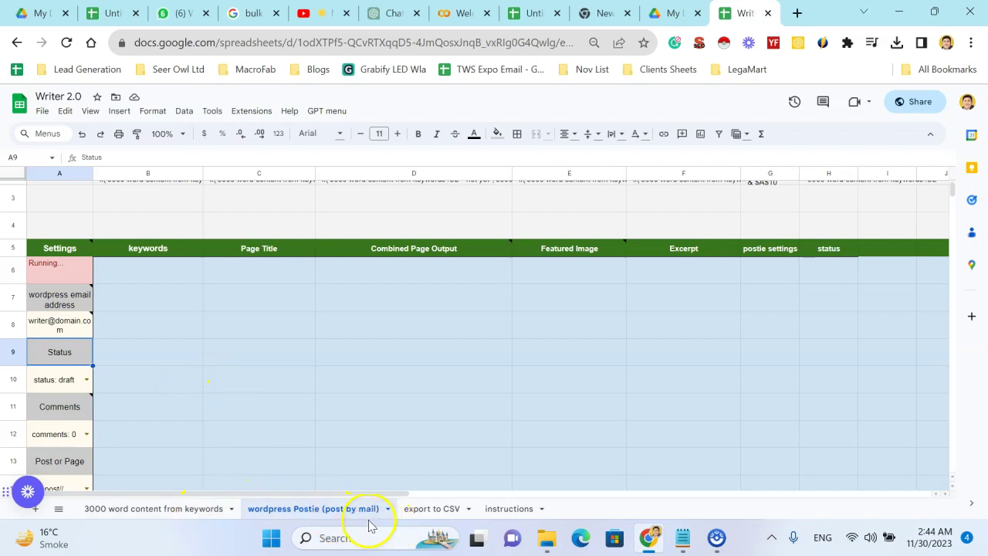
pyautogui.click(152, 509)
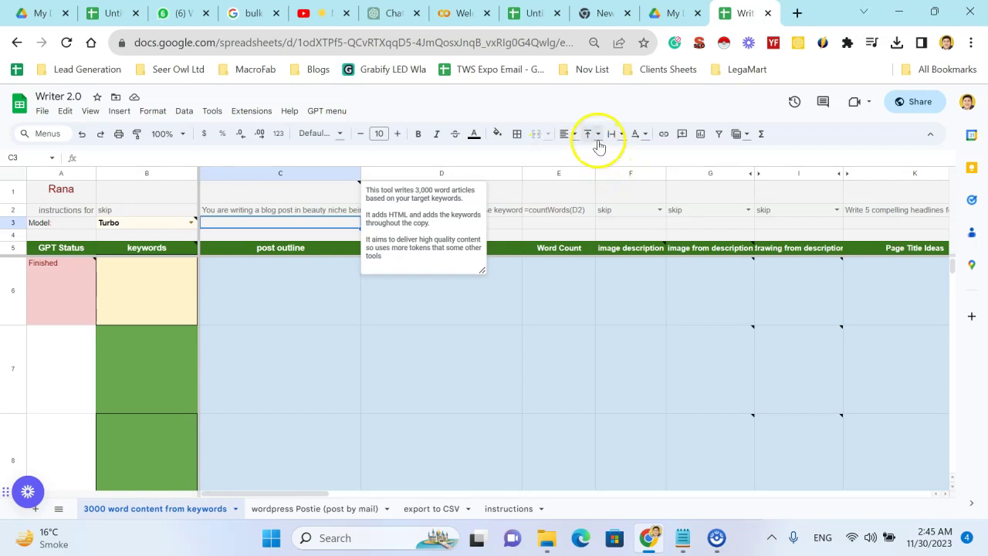
pyautogui.click(43, 112)
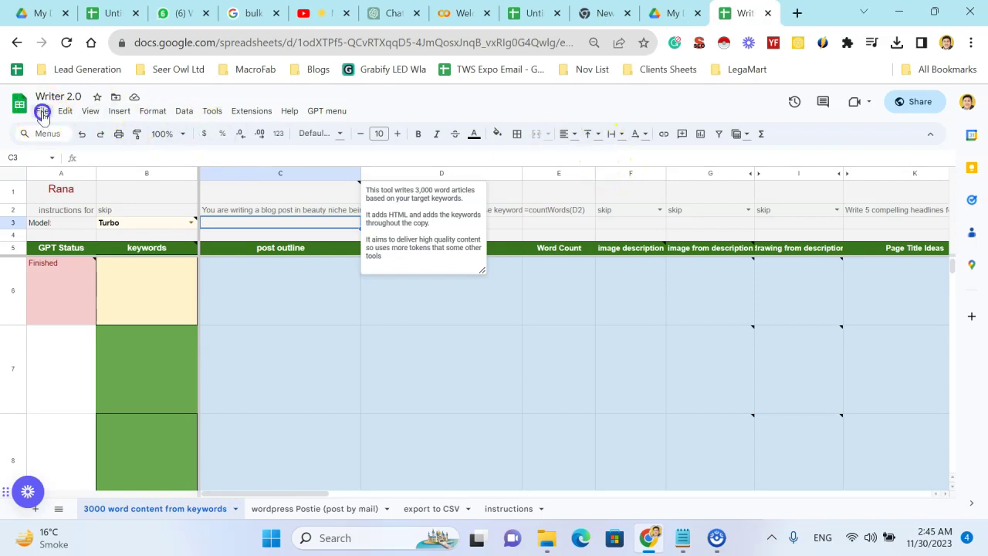
pyautogui.click(386, 448)
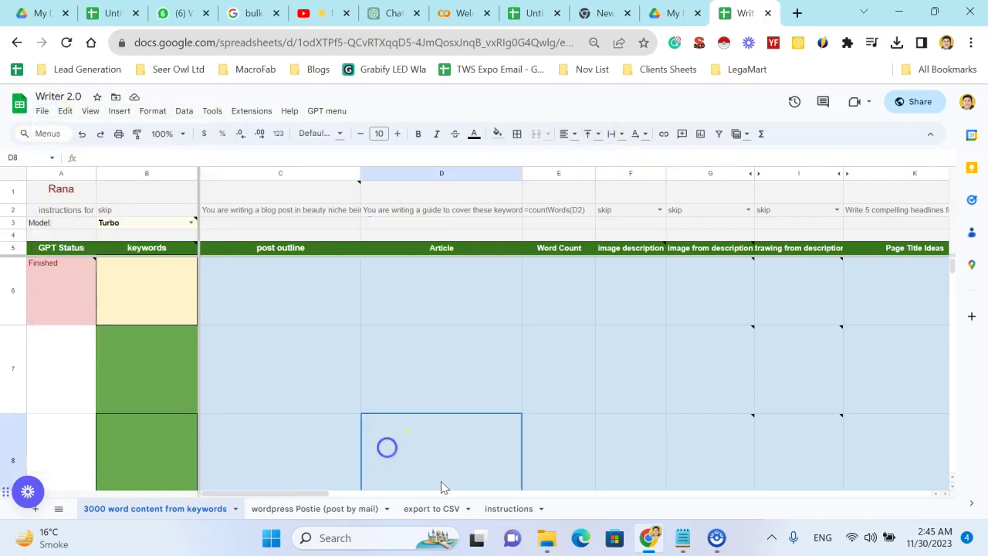
pyautogui.click(510, 509)
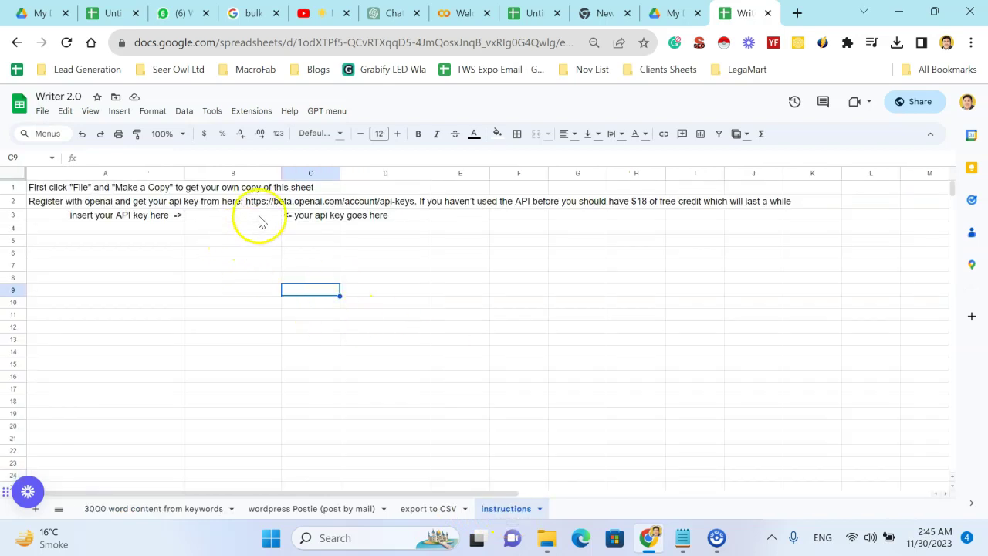
pyautogui.click(146, 509)
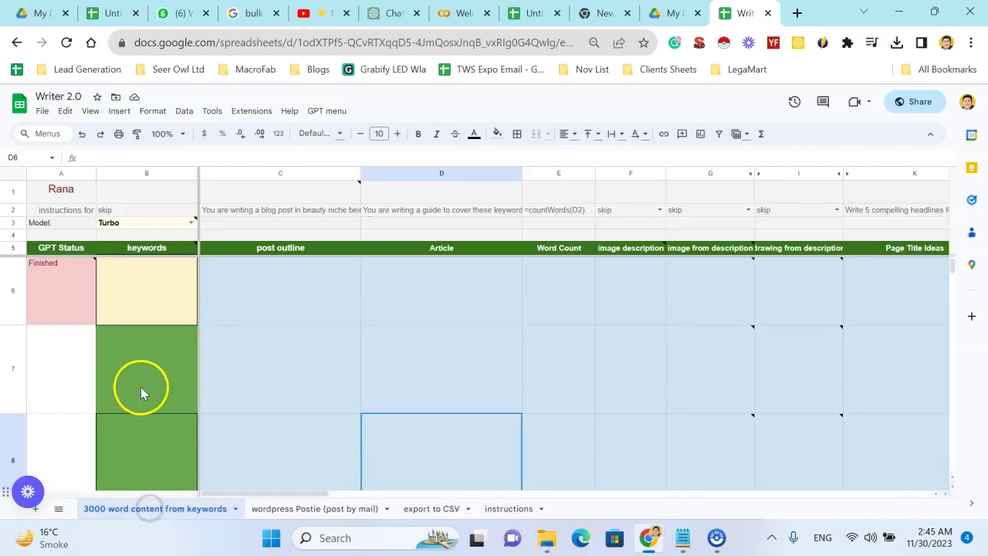
# Set keyword cell B6 to 'best vegetarian food for weight loss'
pyautogui.click(183, 285)
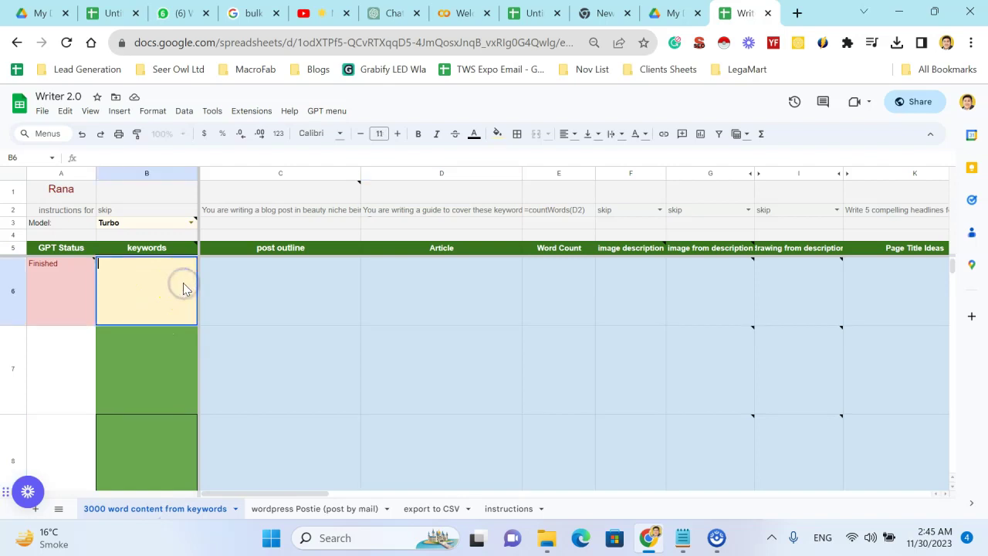
pyautogui.click(274, 287)
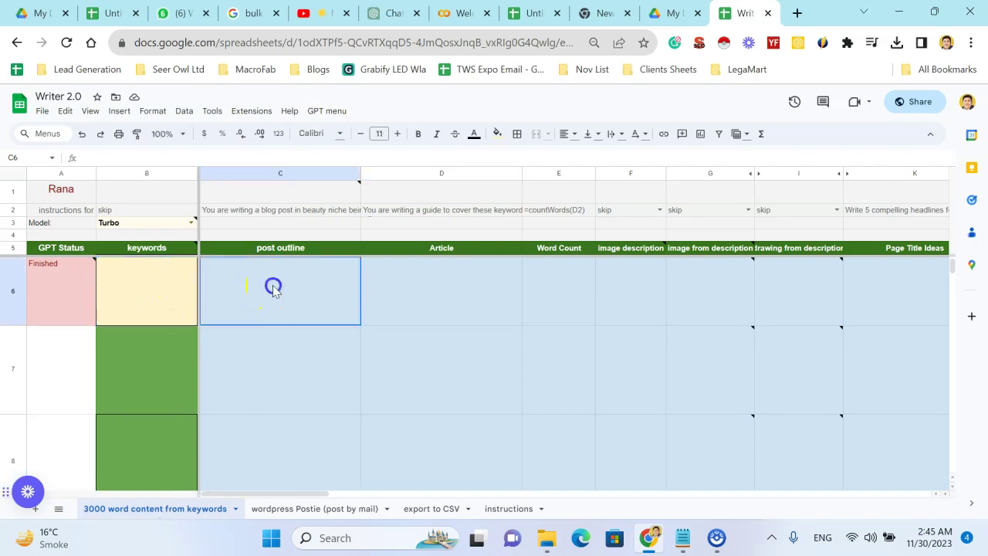
pyautogui.click(136, 267)
pyautogui.write('best food for weight loss')
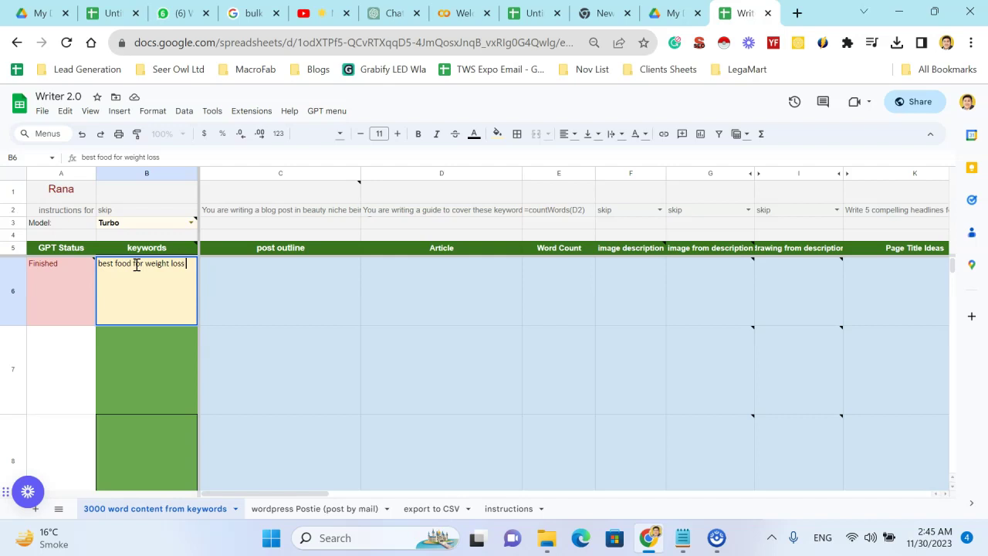
pyautogui.click(113, 264)
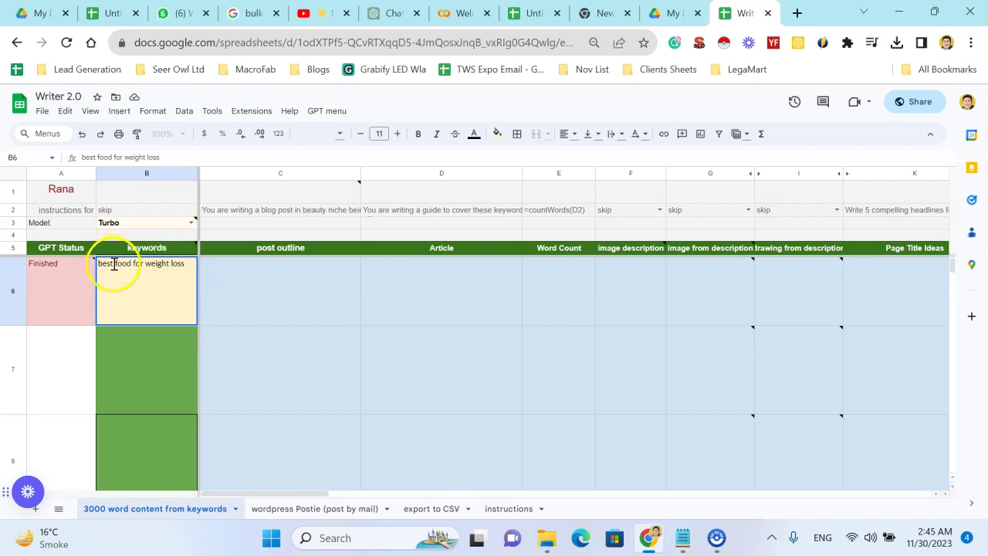
pyautogui.write('v')
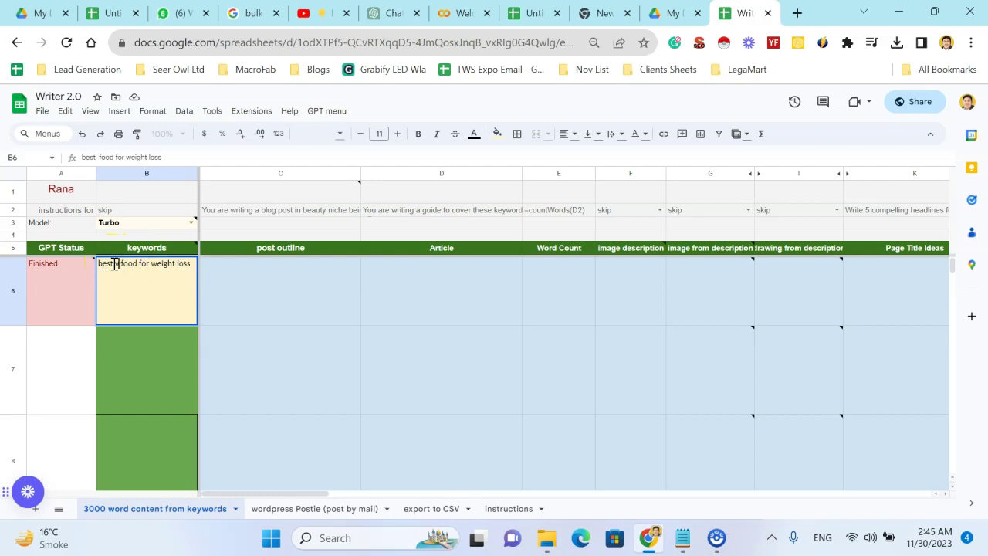
pyautogui.write('egetar')
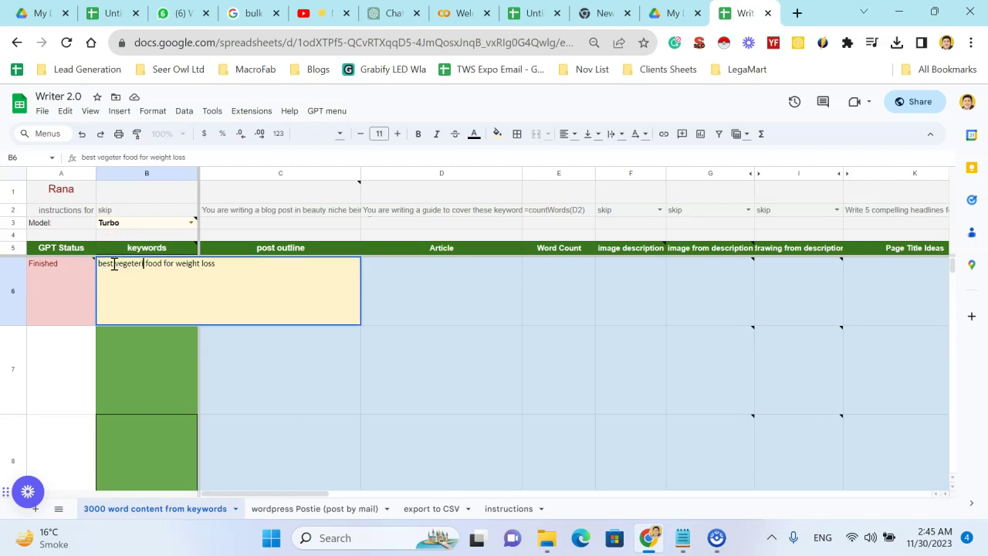
pyautogui.write('ian')
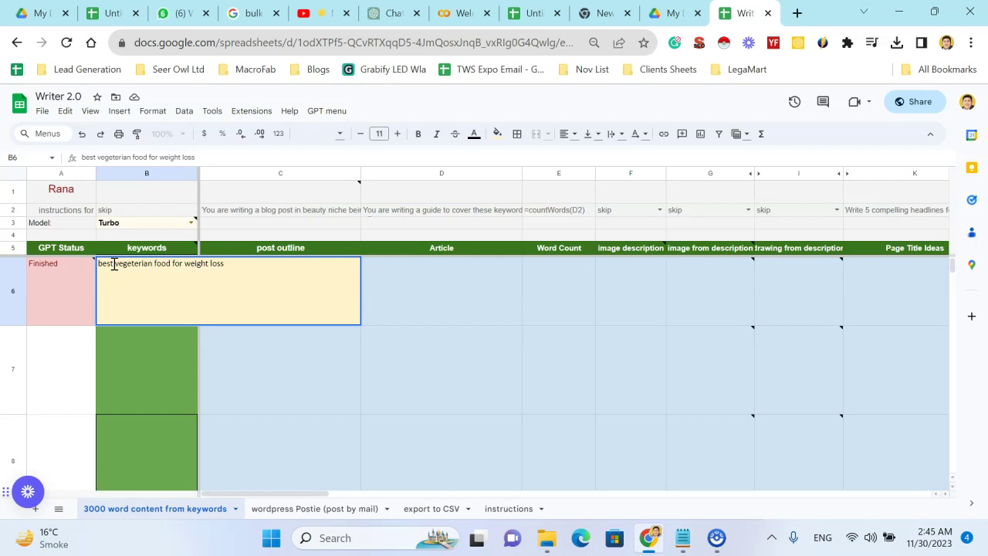
pyautogui.press('Return')
pyautogui.press('Right')
pyautogui.press('Up')
pyautogui.press('Up')
pyautogui.press('Up')
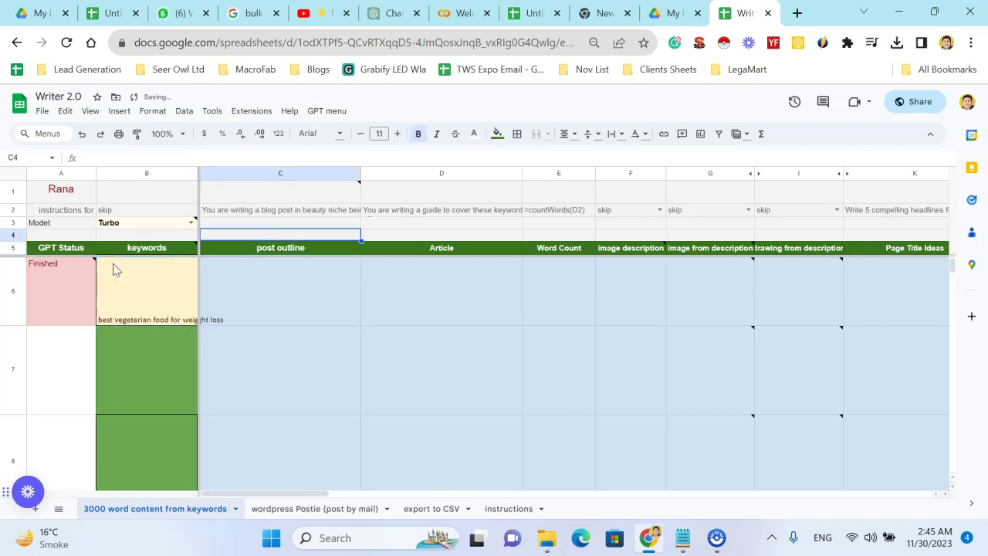
pyautogui.press('Up')
pyautogui.press('Up')
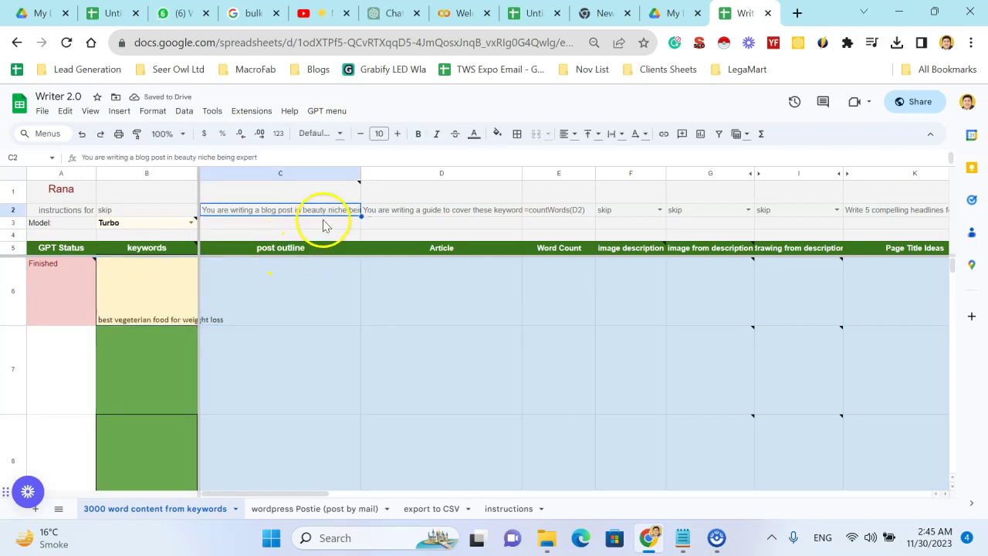
# In the C2 outline prompt, change the niche from beauty to food and diet and the expert to dietician
pyautogui.doubleClick(332, 207)
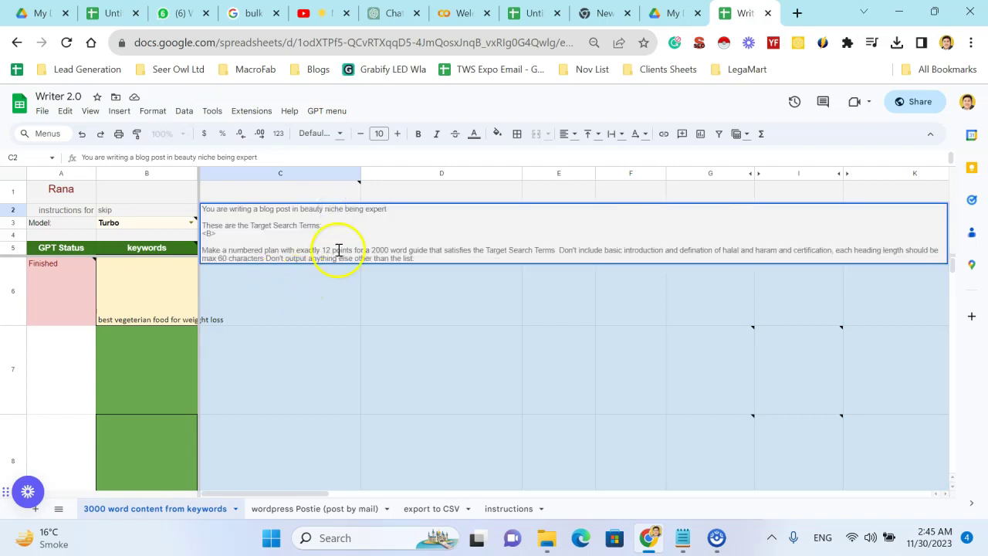
pyautogui.click(230, 211)
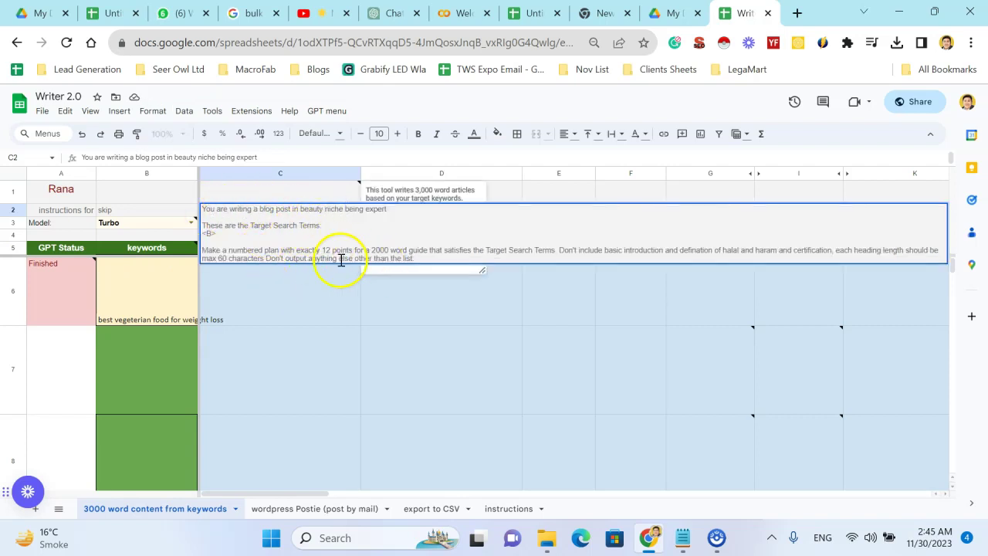
pyautogui.click(314, 213)
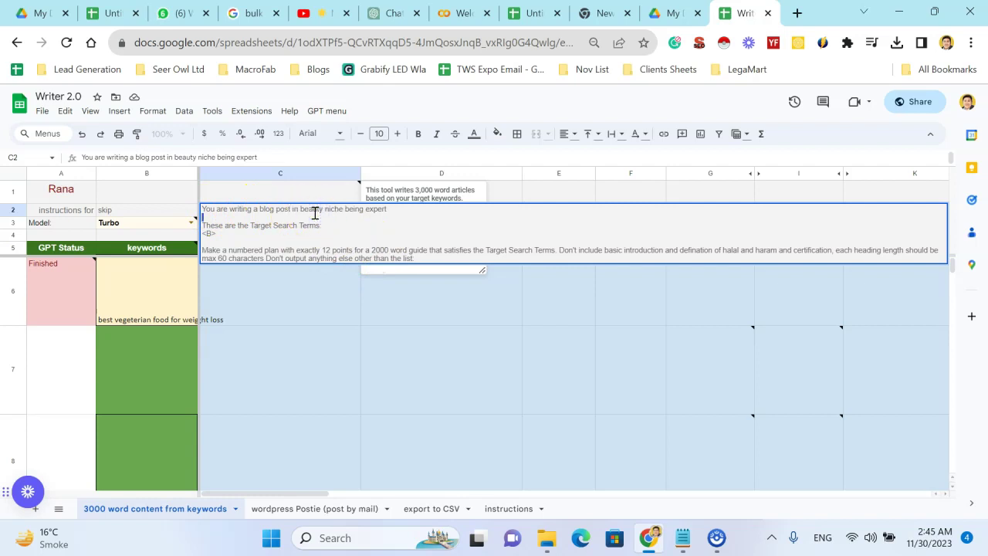
pyautogui.doubleClick(314, 209)
pyautogui.write('food ')
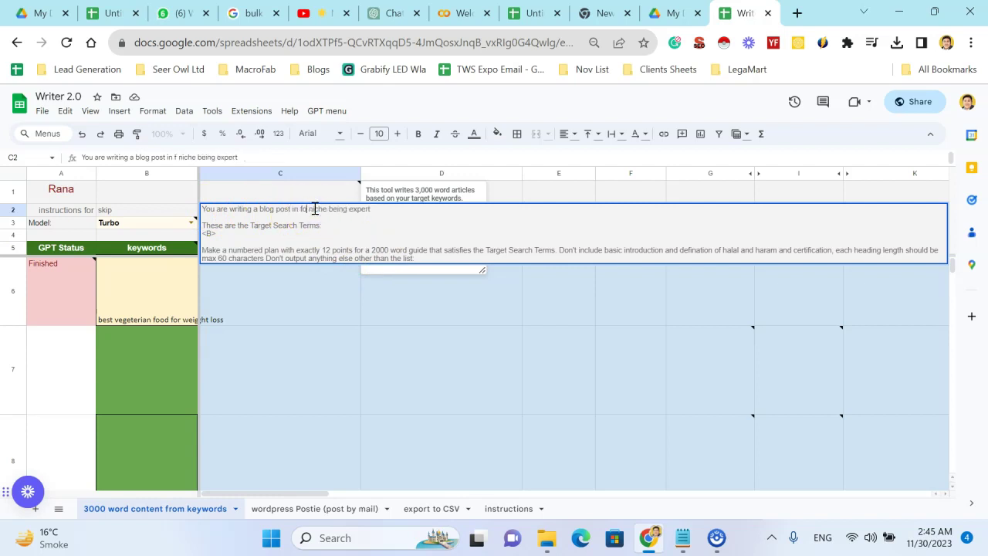
pyautogui.write('and diet')
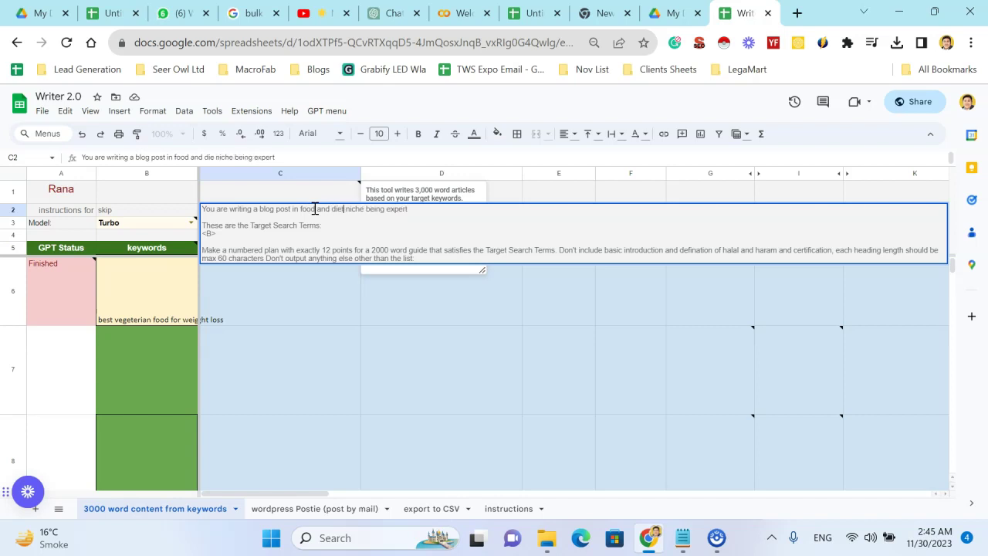
pyautogui.doubleClick(393, 209)
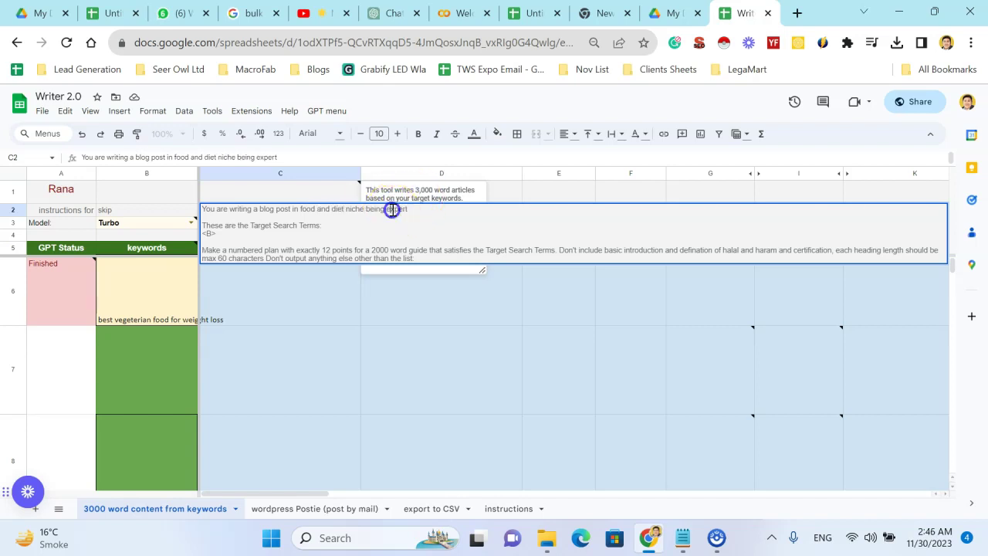
pyautogui.write('dietician, nutritionist')
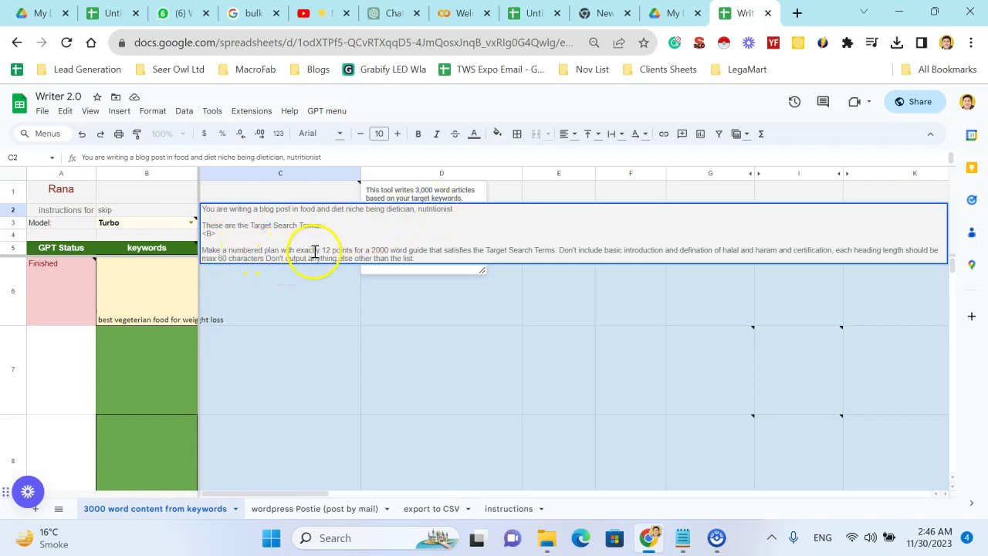
# Raise the guide length from 2000 to 3000 words and replace the halal phrase with 'diets'
pyautogui.click(378, 250)
pyautogui.press('BackSpace')
pyautogui.write('3')
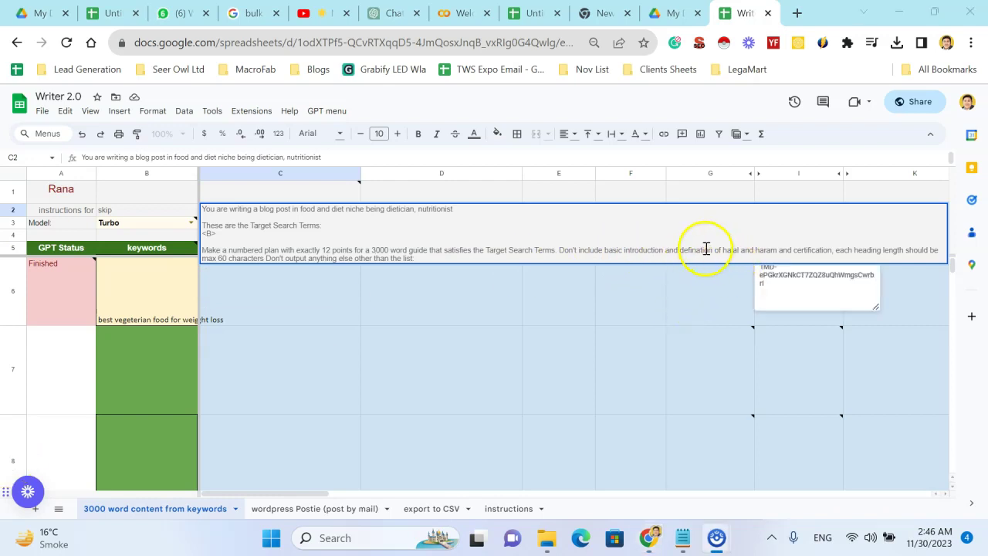
pyautogui.moveTo(720, 249)
pyautogui.mouseDown()
pyautogui.moveTo(827, 258)
pyautogui.moveTo(823, 250)
pyautogui.mouseUp()
pyautogui.press('BackSpace')
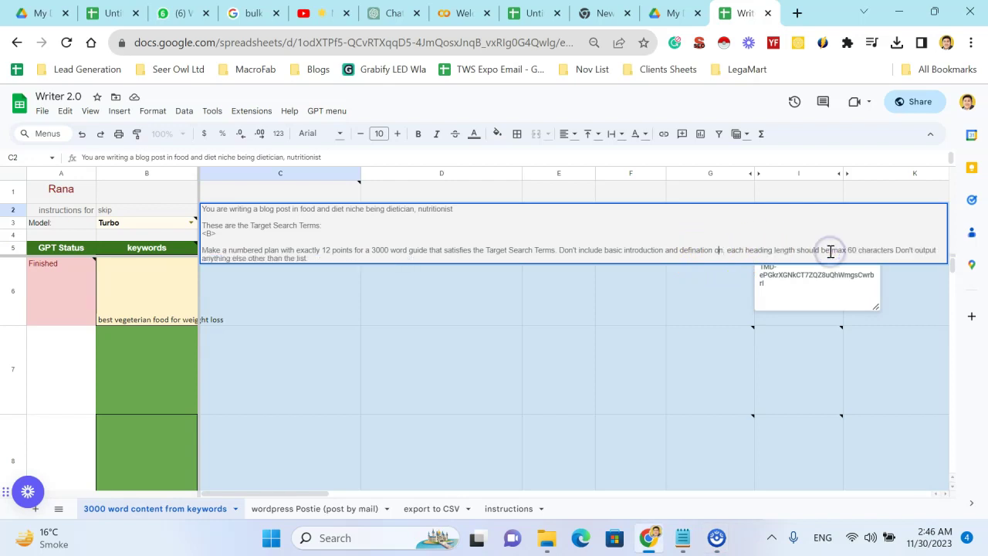
pyautogui.press('BackSpace')
pyautogui.press('BackSpace')
pyautogui.press('BackSpace')
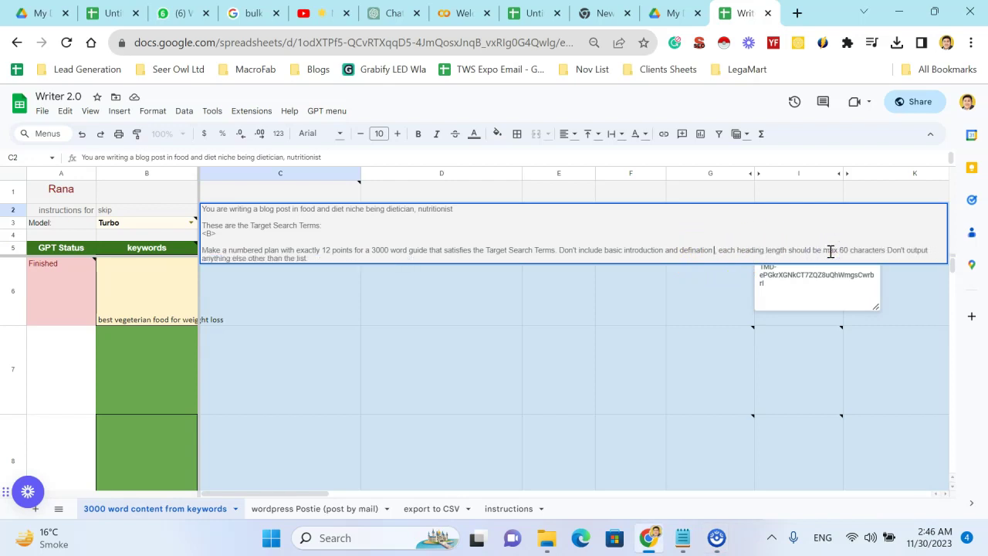
pyautogui.write('diet')
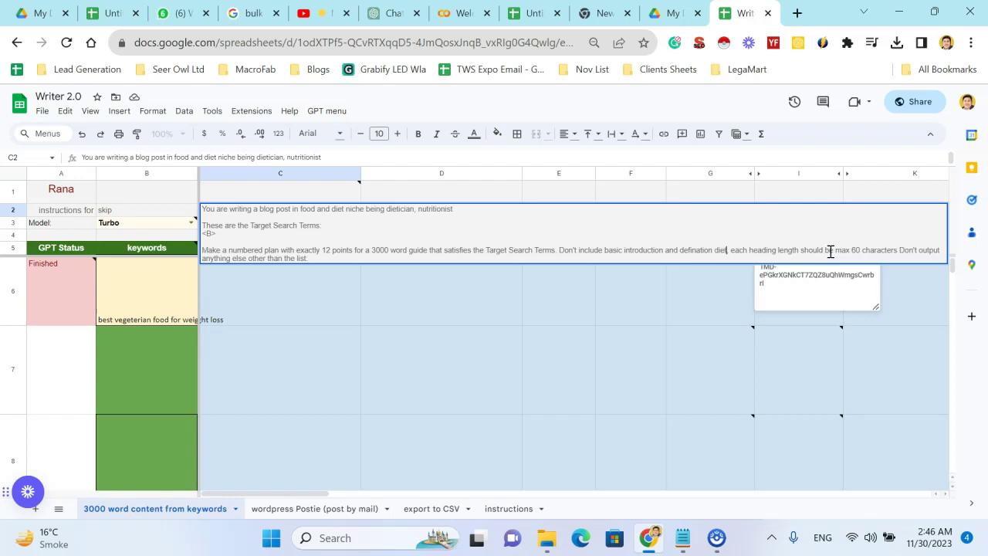
pyautogui.write('s')
pyautogui.click(781, 249)
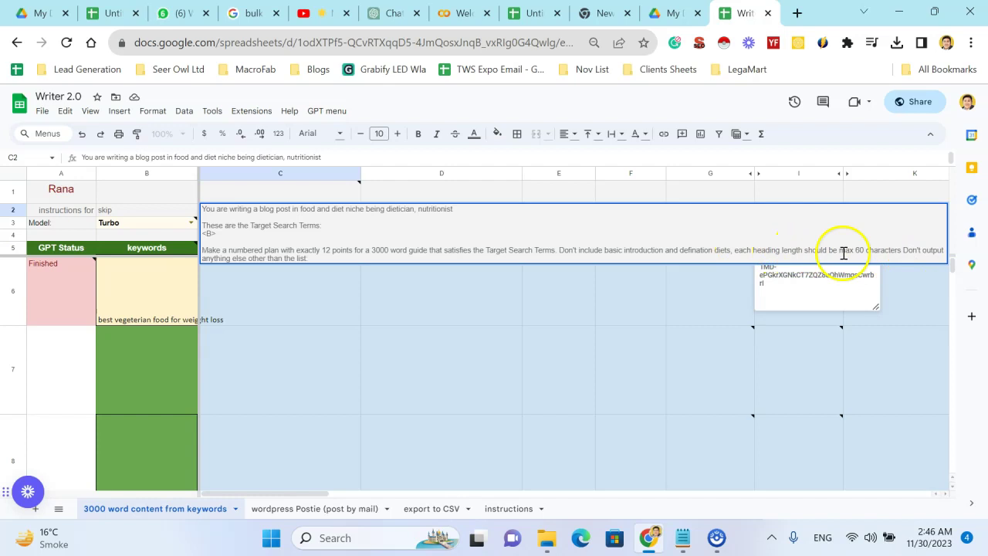
pyautogui.moveTo(296, 270)
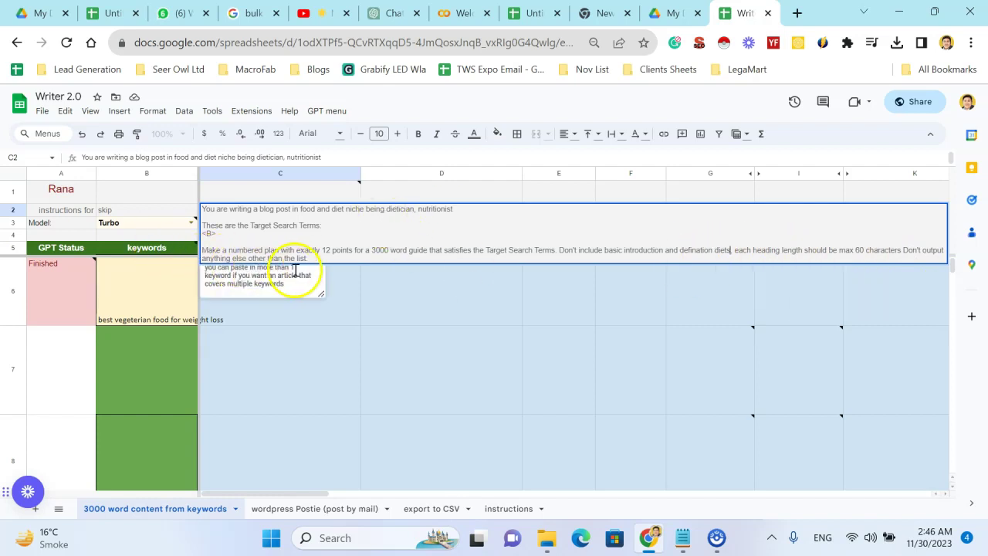
# Reread the C2 outline prompt, then expand the D2 article prompt showing its author and niche
pyautogui.click(364, 304)
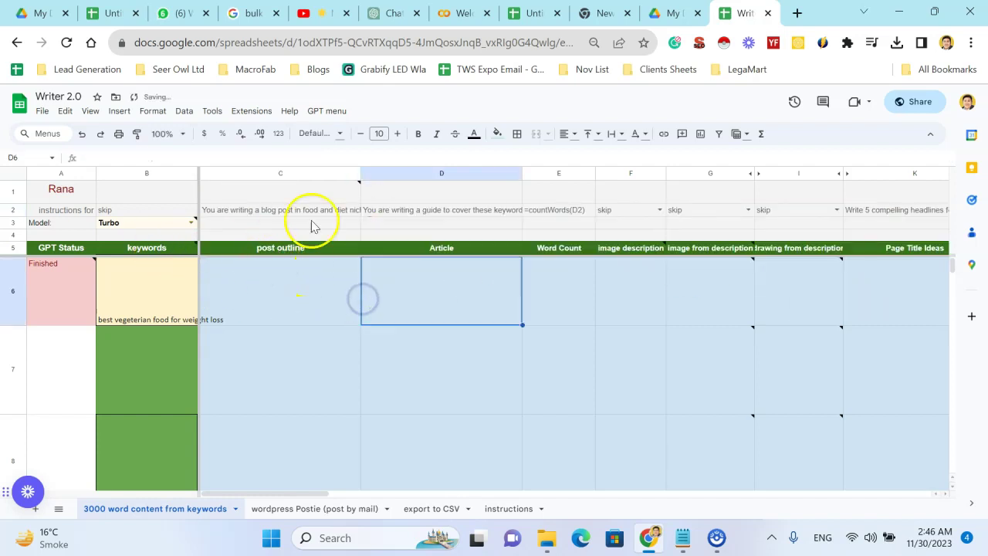
pyautogui.doubleClick(415, 211)
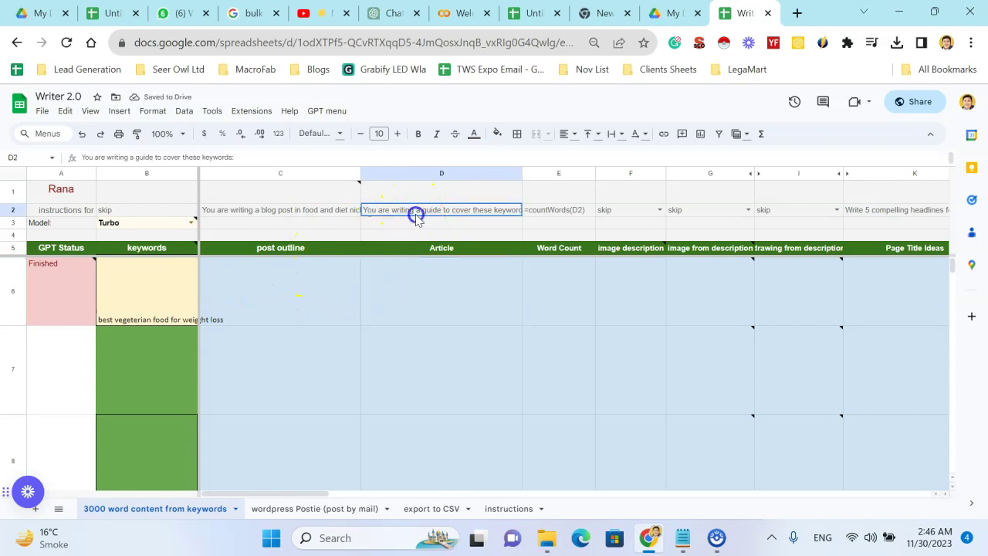
pyautogui.doubleClick(305, 215)
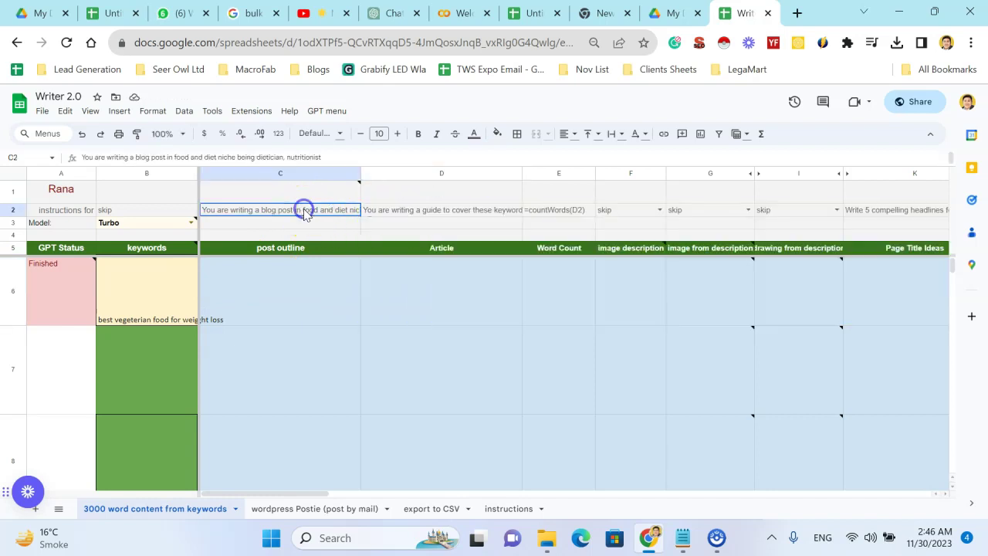
pyautogui.click(458, 310)
pyautogui.doubleClick(455, 208)
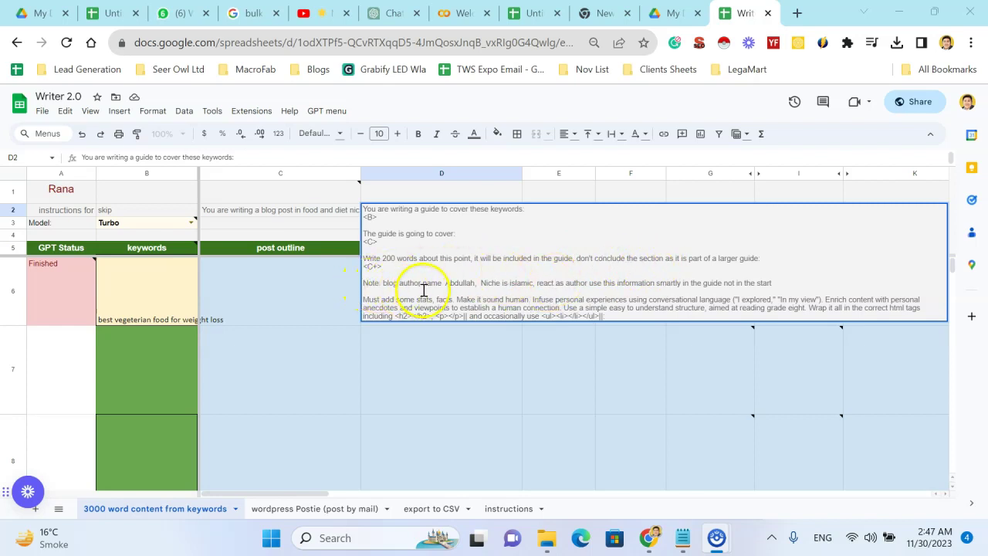
# In the D2 prompt, make the author 'is Ryan,' and change the niche islamic to food and diet
pyautogui.doubleClick(463, 283)
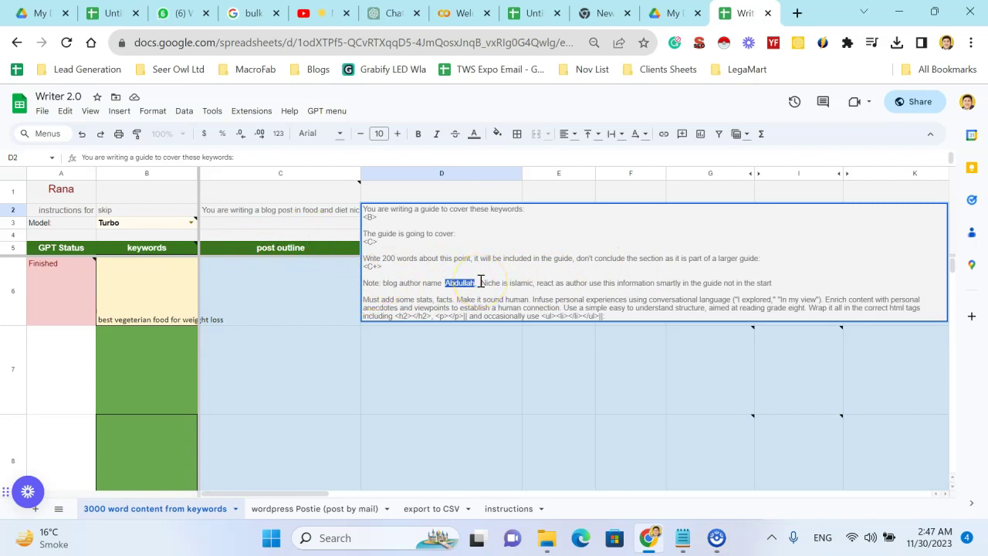
pyautogui.press('BackSpace')
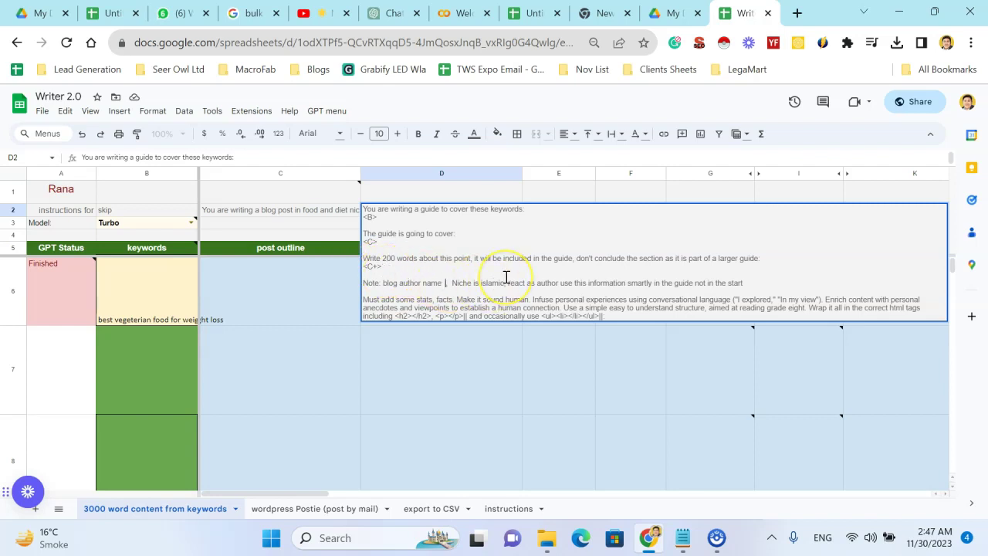
pyautogui.write('is ')
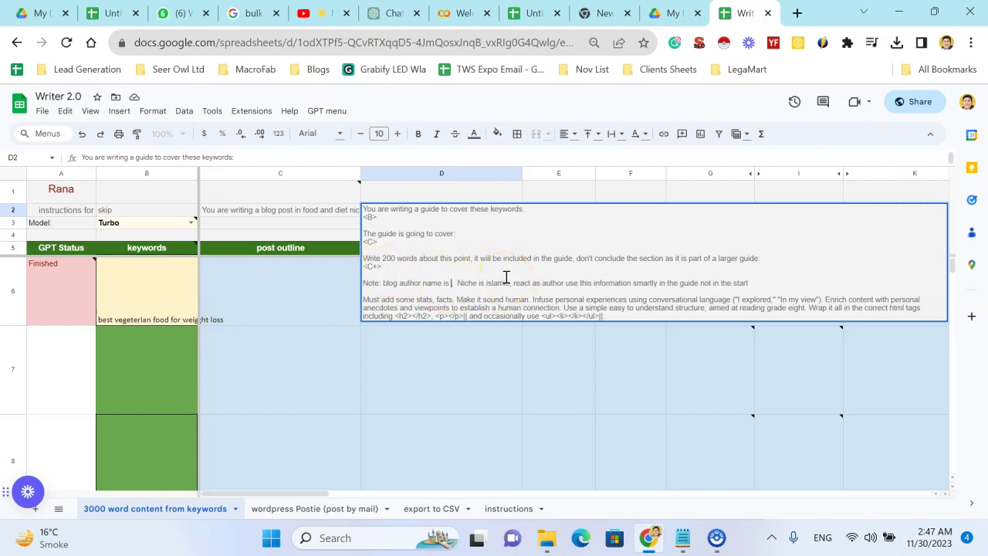
pyautogui.write('Ryan,')
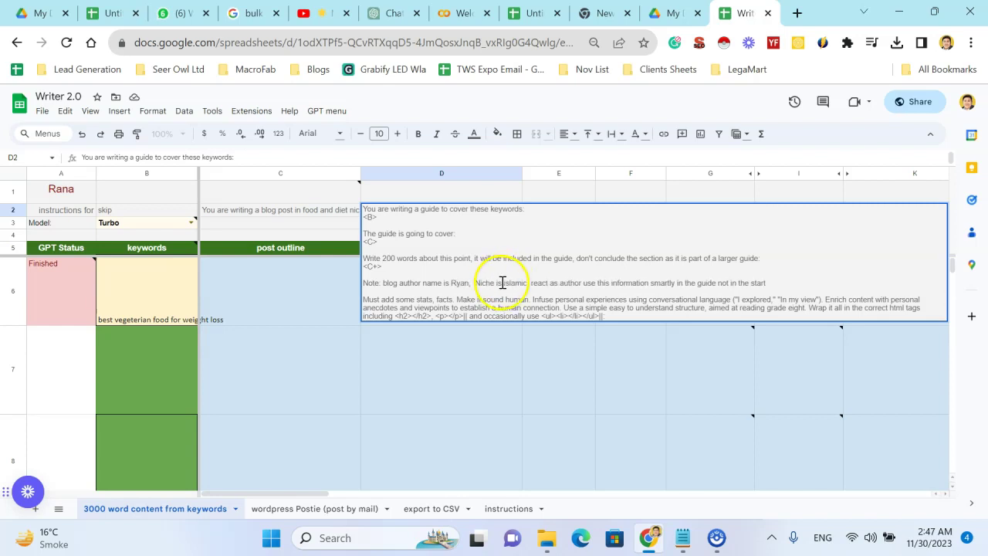
pyautogui.doubleClick(503, 283)
pyautogui.press('BackSpace')
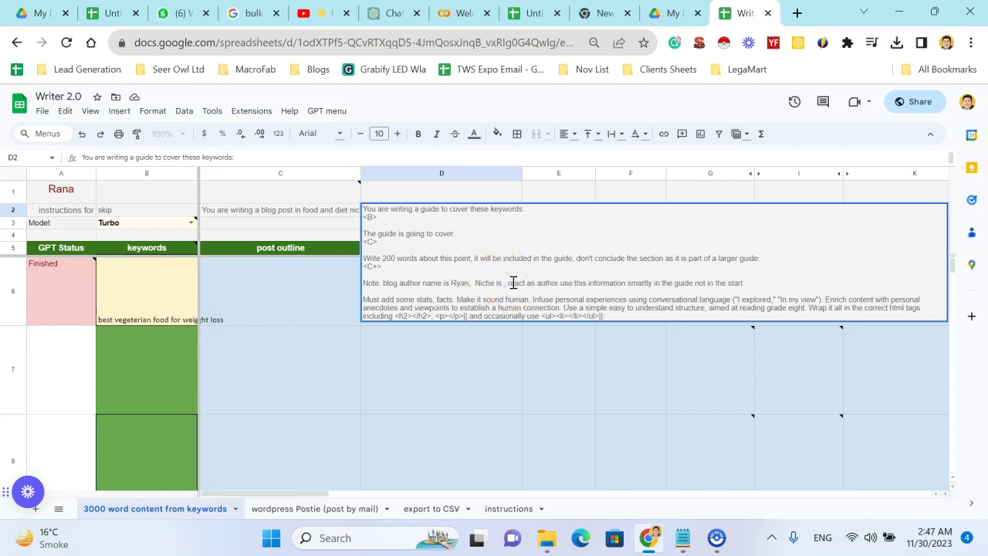
pyautogui.write('food and ')
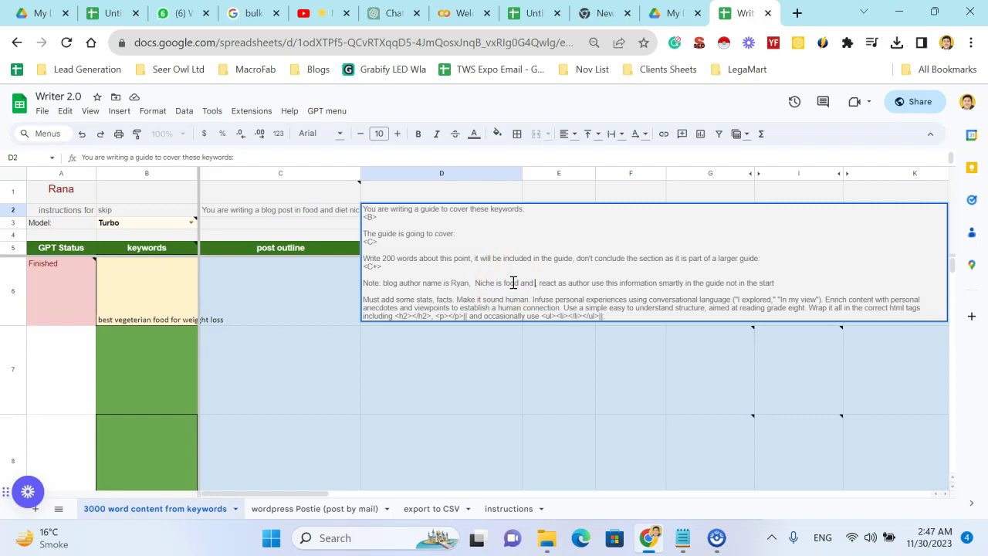
pyautogui.write('diet')
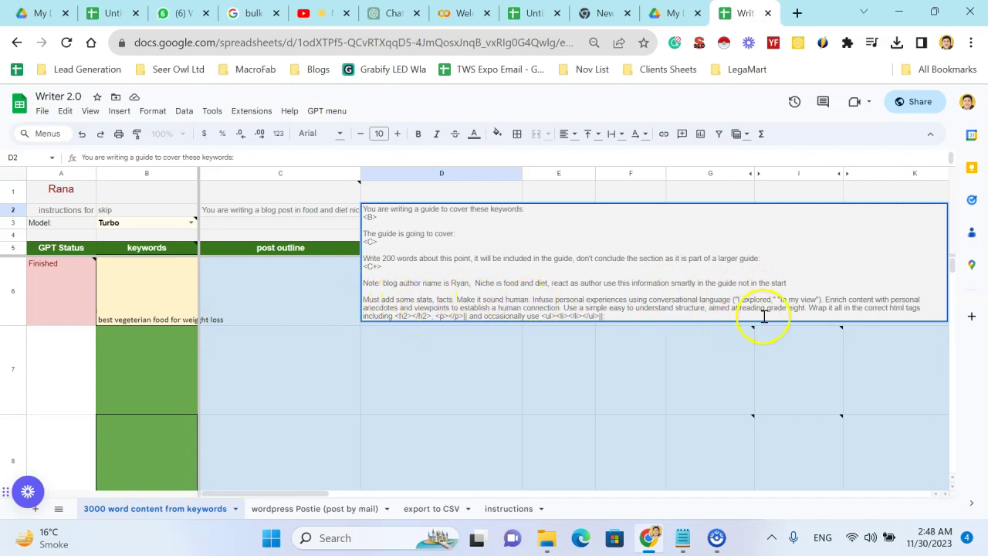
# Clear the personal-experience instruction from the D2 prompt and select the empty row 6 Article cell
pyautogui.moveTo(566, 300); pyautogui.dragTo(729, 299)
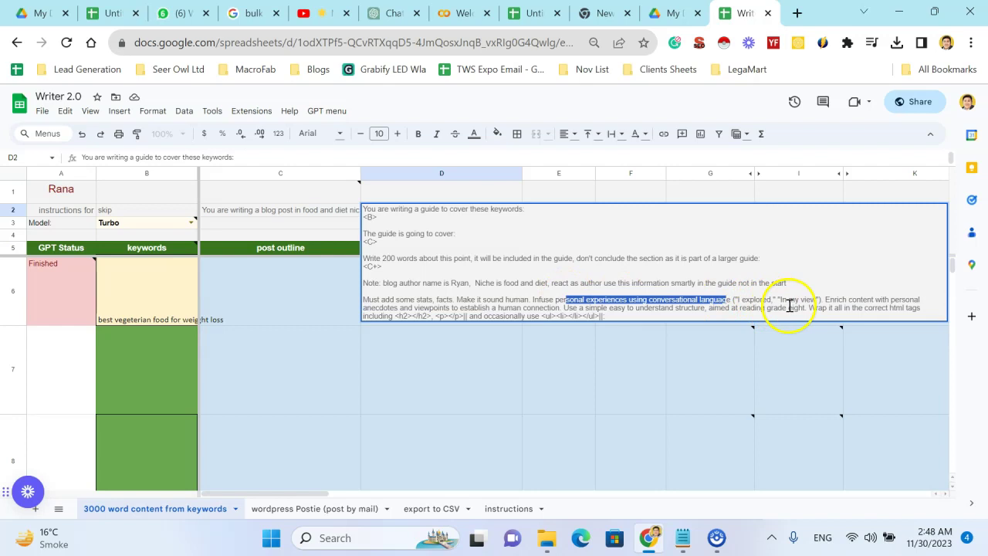
pyautogui.click(848, 303)
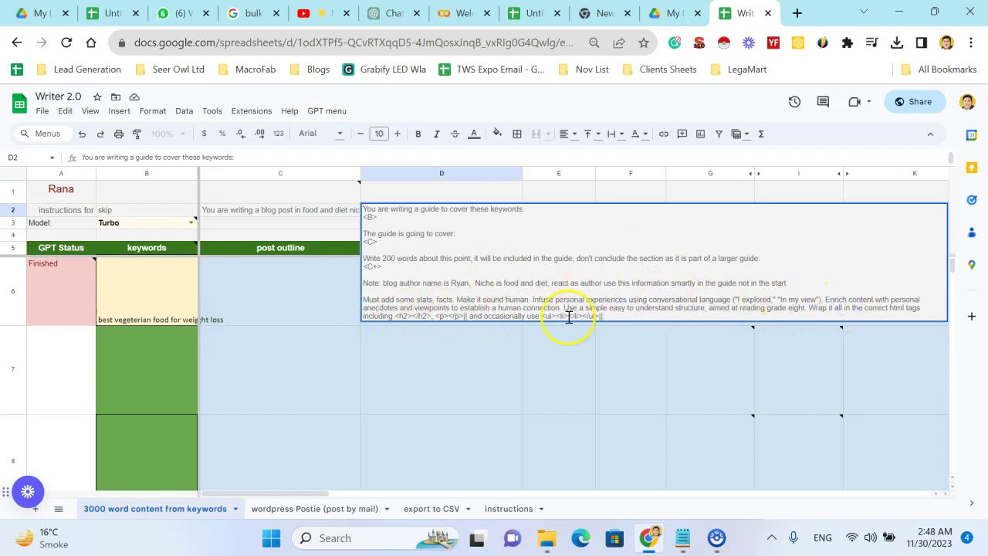
pyautogui.click(266, 314)
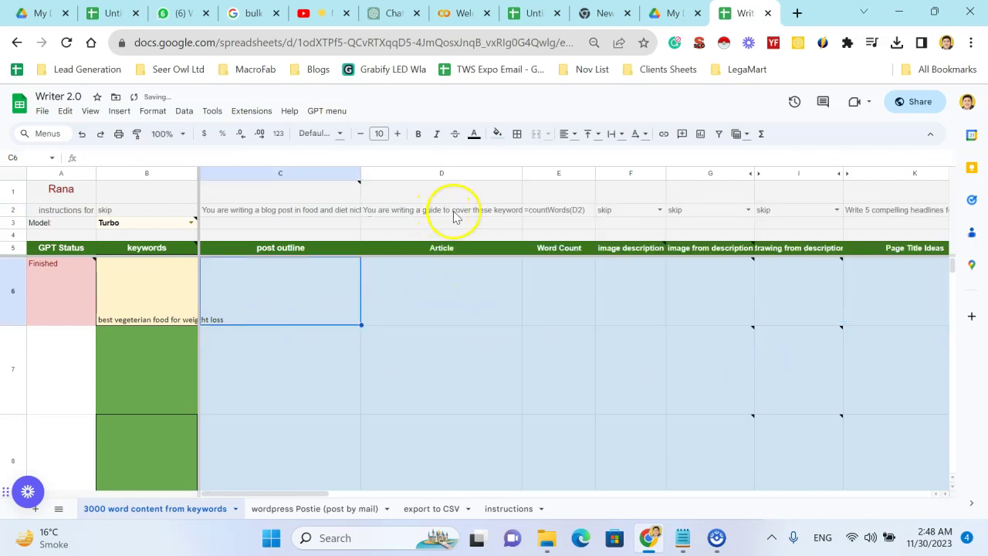
pyautogui.click(386, 302)
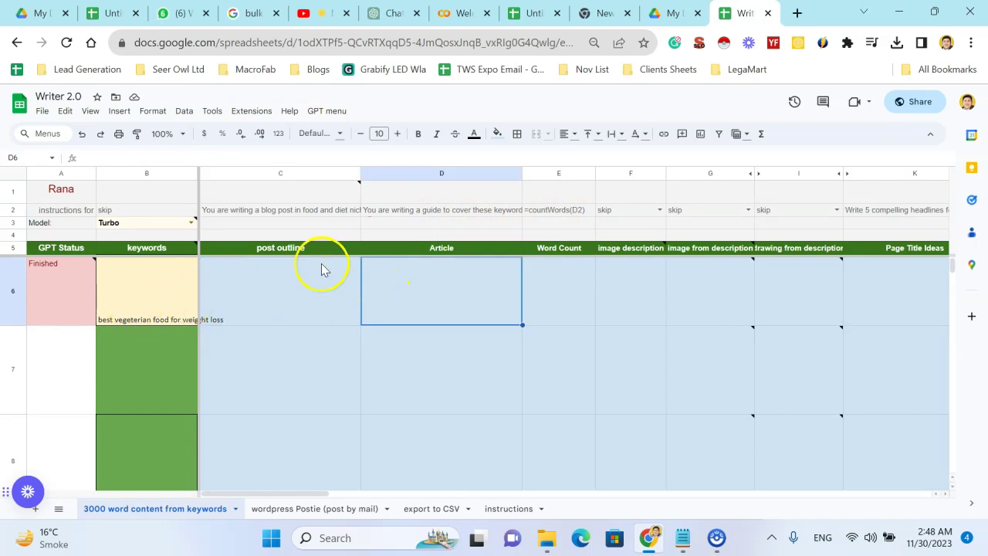
# Run the GPT menu's 3,000 word content generator
pyautogui.click(333, 113)
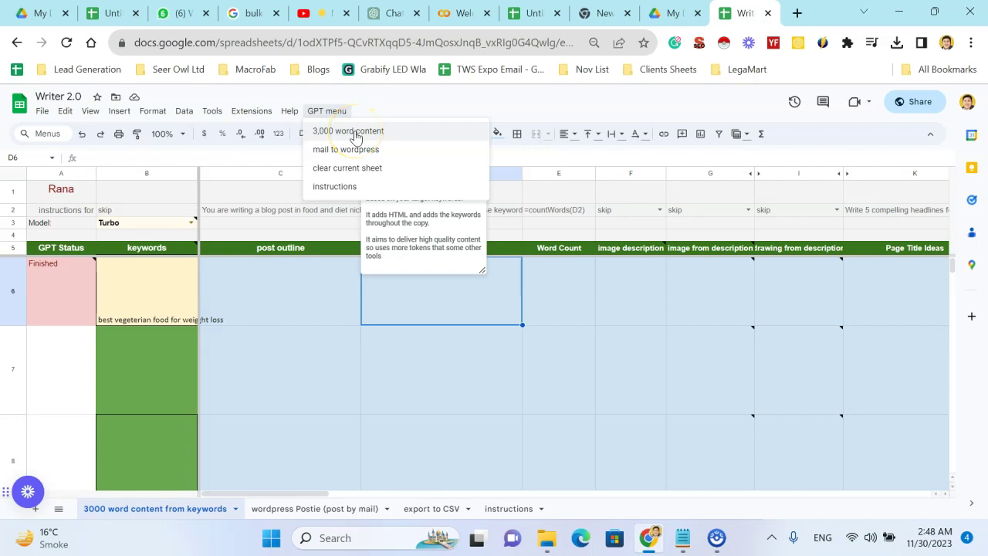
pyautogui.click(355, 136)
pyautogui.click(280, 318)
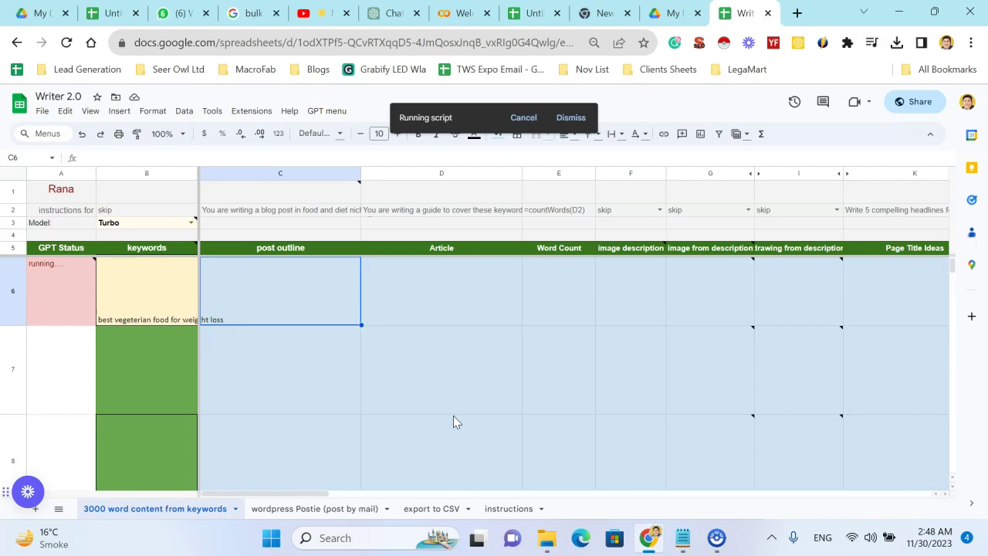
# Inspect the generated outline in C6 and the full article in D6
pyautogui.click(317, 289)
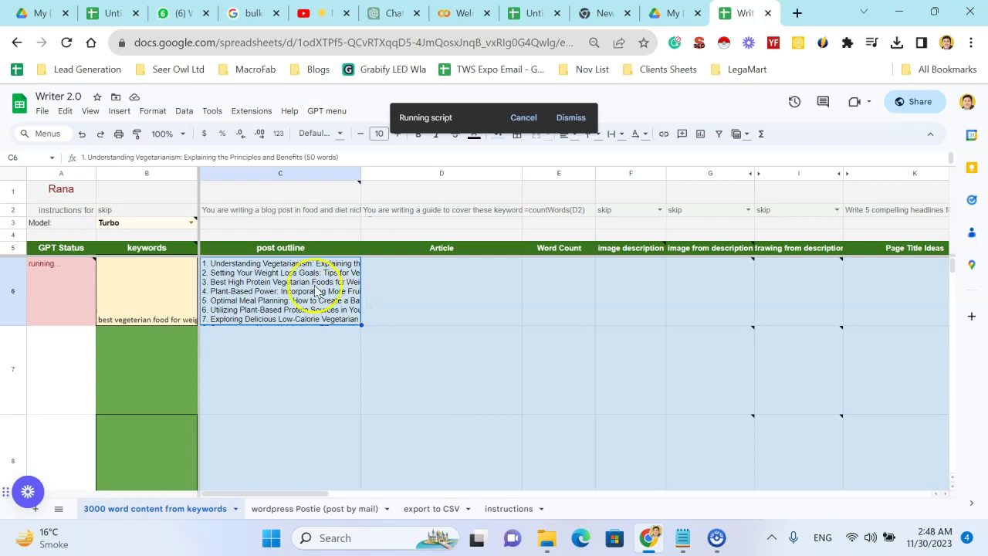
pyautogui.doubleClick(315, 287)
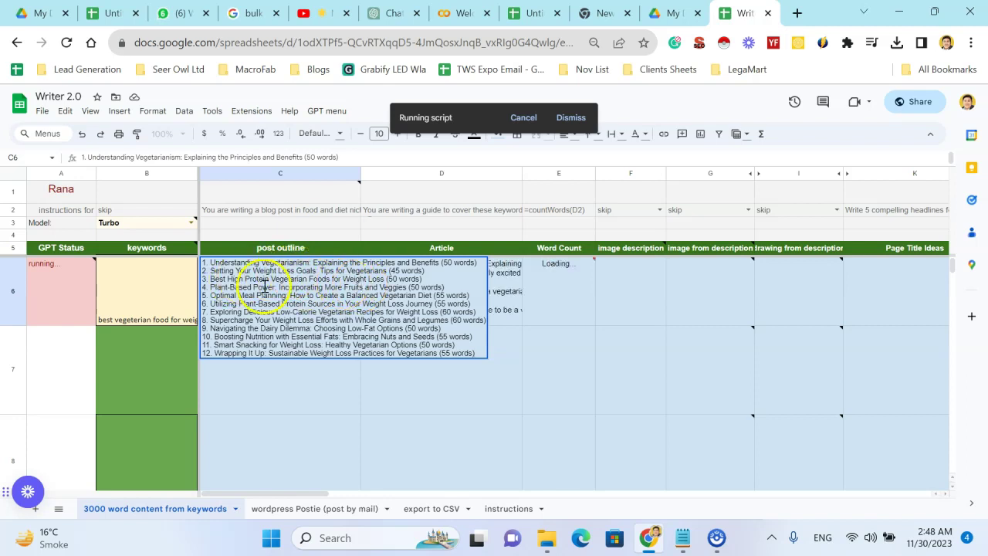
pyautogui.click(330, 424)
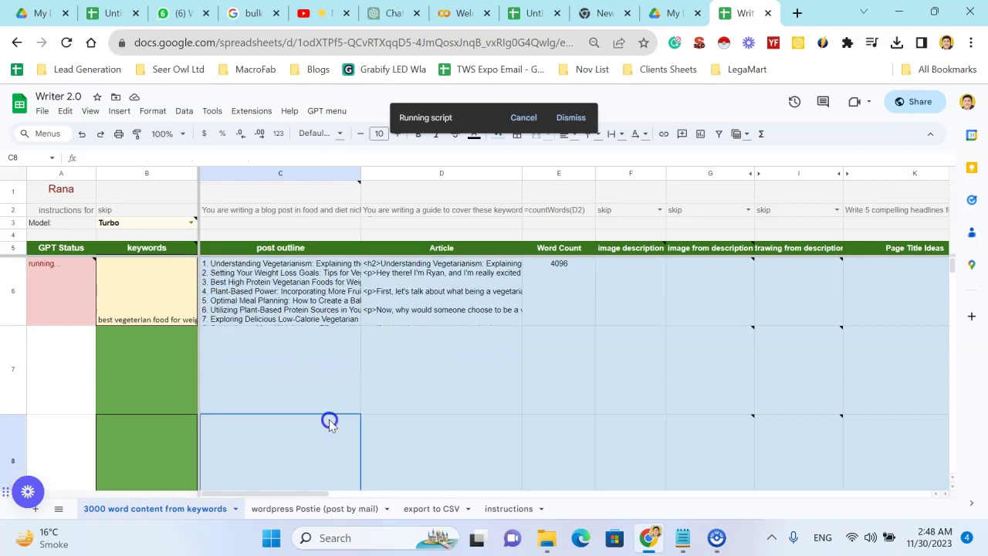
pyautogui.doubleClick(435, 276)
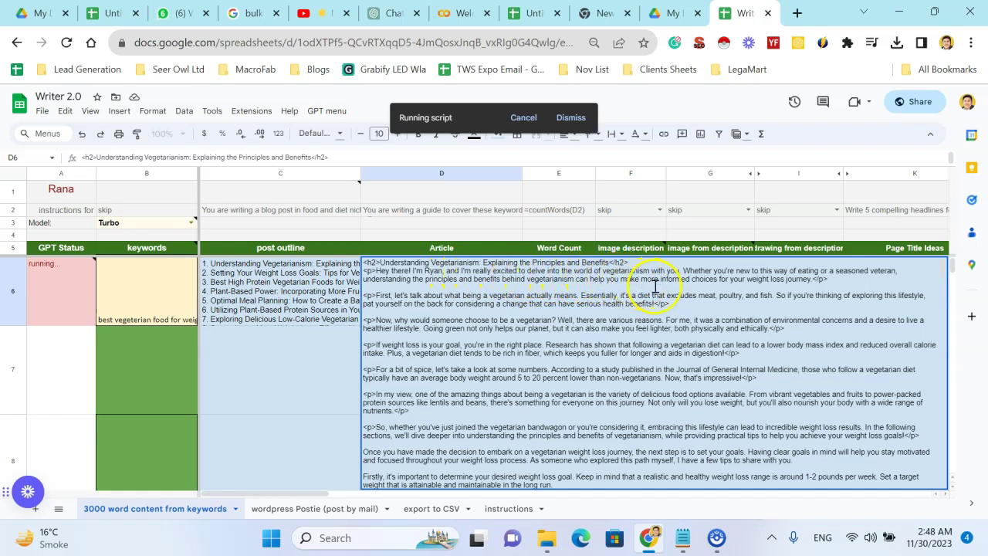
pyautogui.click(304, 379)
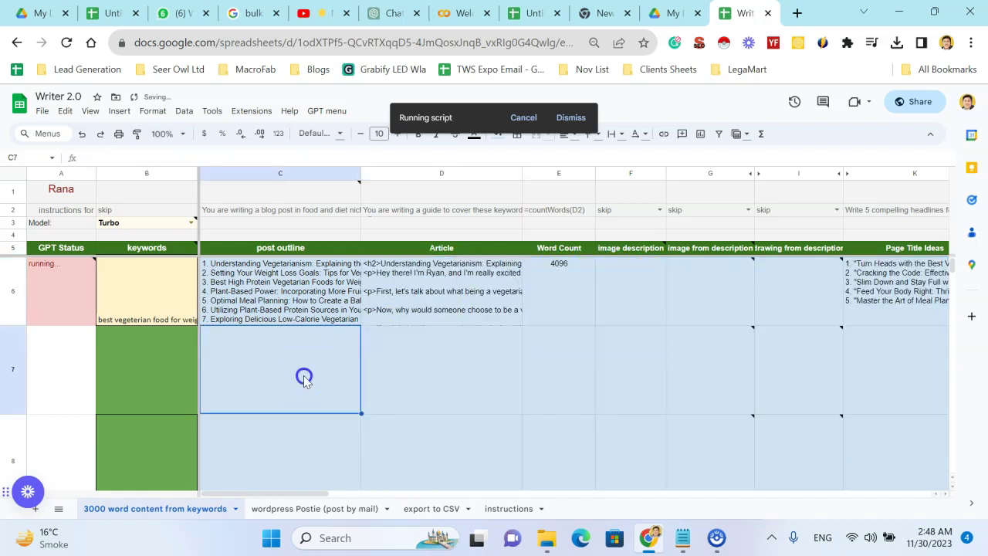
# Check the 4096 word count in E6 and the alternative headline prompts in K2
pyautogui.click(580, 291)
pyautogui.hscroll(3, 579, 287)
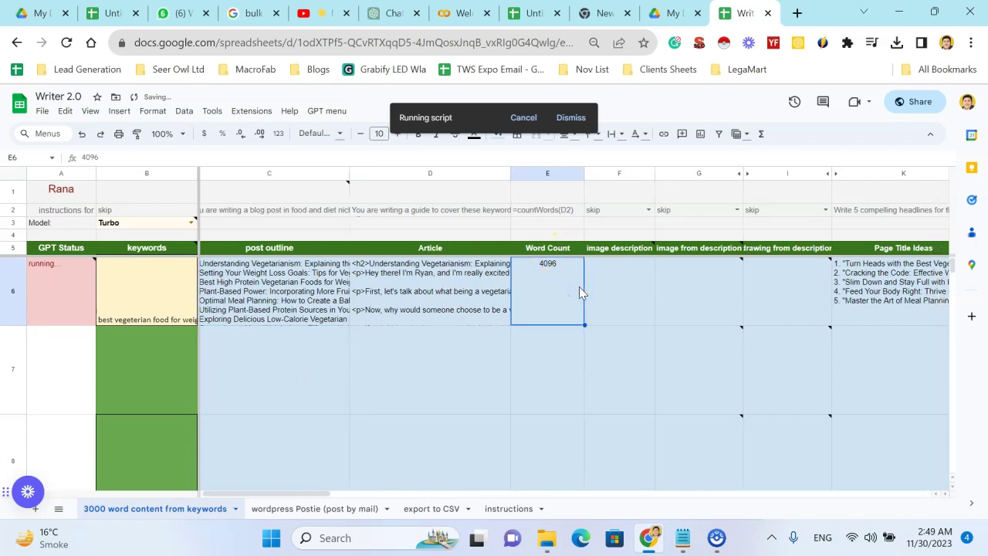
pyautogui.hscroll(1, 586, 302)
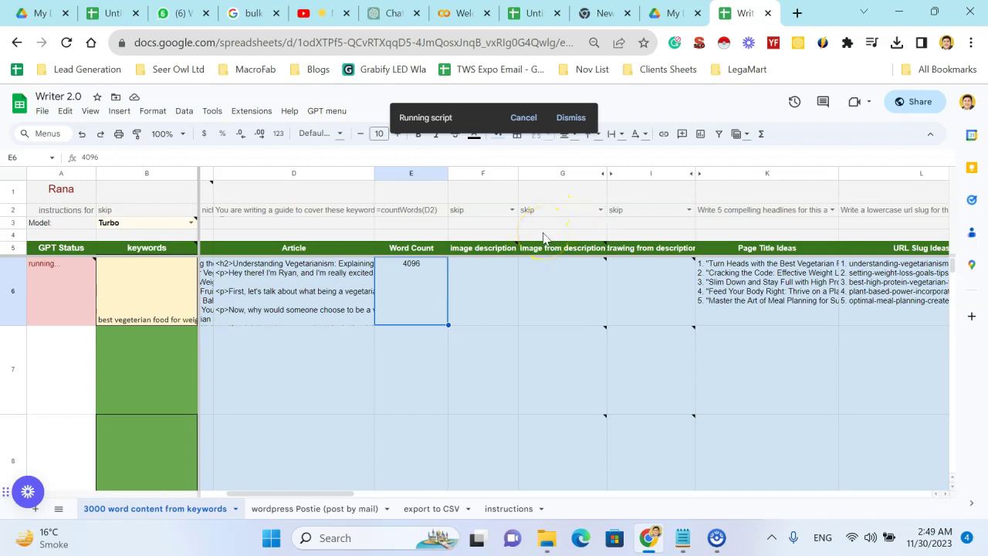
pyautogui.hscroll(2, 655, 286)
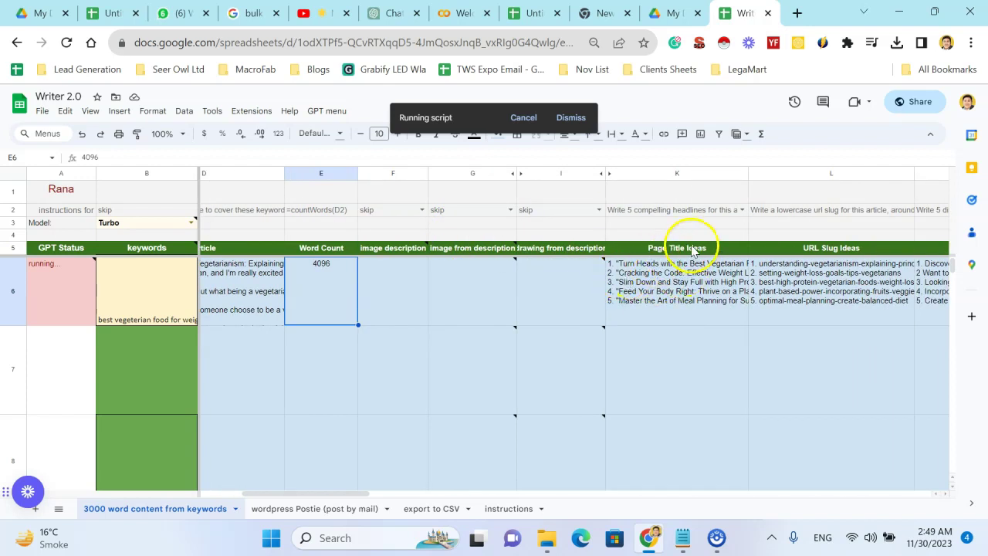
pyautogui.hscroll(1, 690, 247)
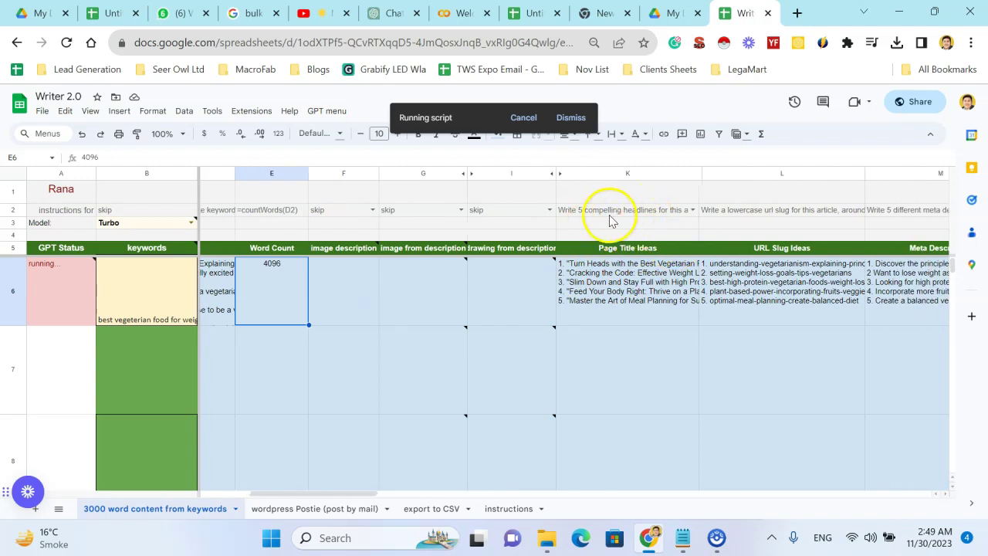
pyautogui.click(692, 210)
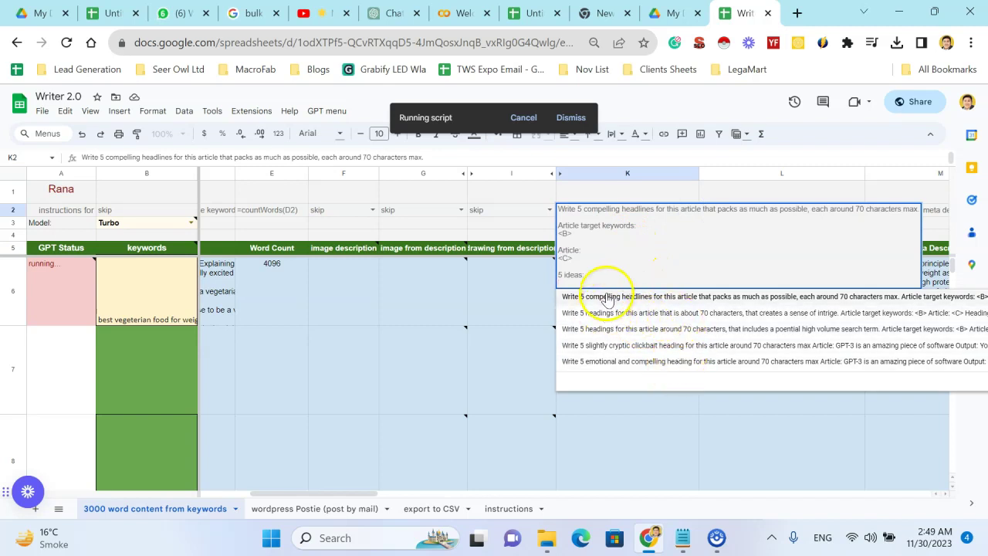
pyautogui.click(508, 272)
pyautogui.click(670, 358)
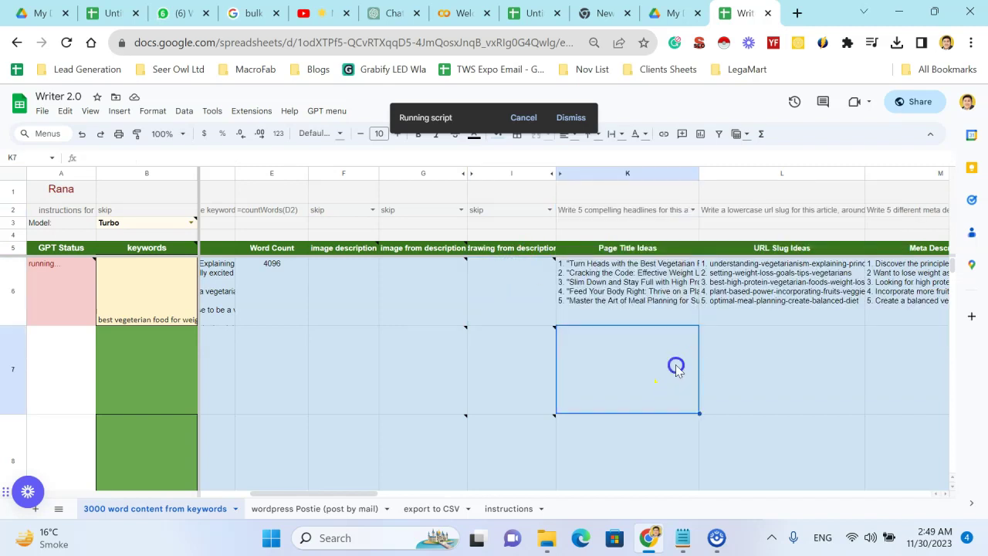
# Review the URL slug prompt in L2 and the generated slugs in L6
pyautogui.hscroll(3, 689, 282)
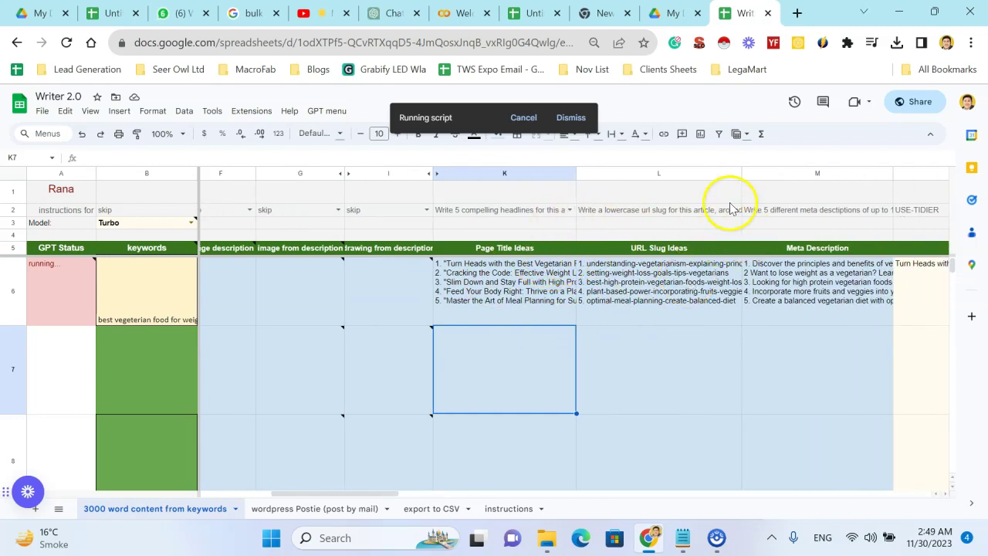
pyautogui.click(695, 210)
pyautogui.click(649, 275)
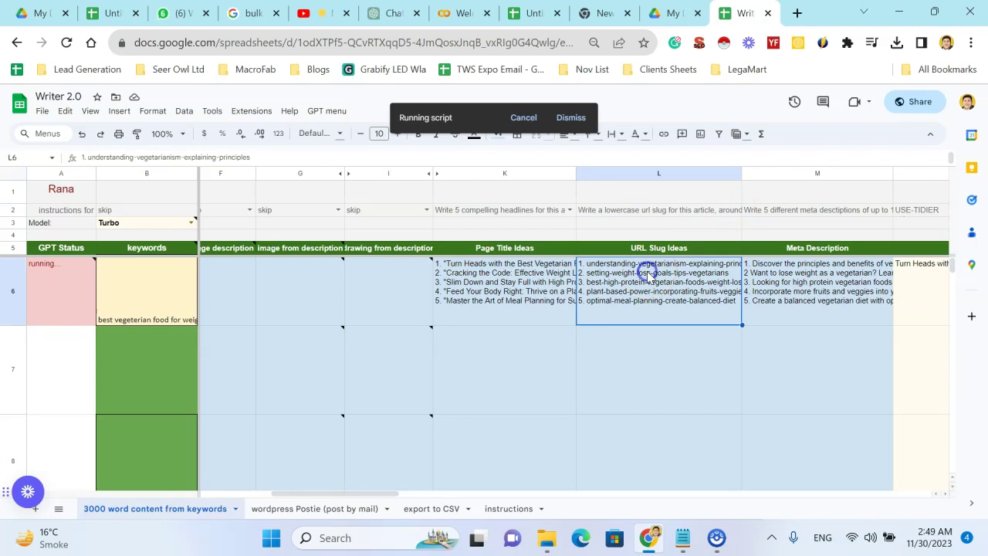
pyautogui.hscroll(2, 669, 302)
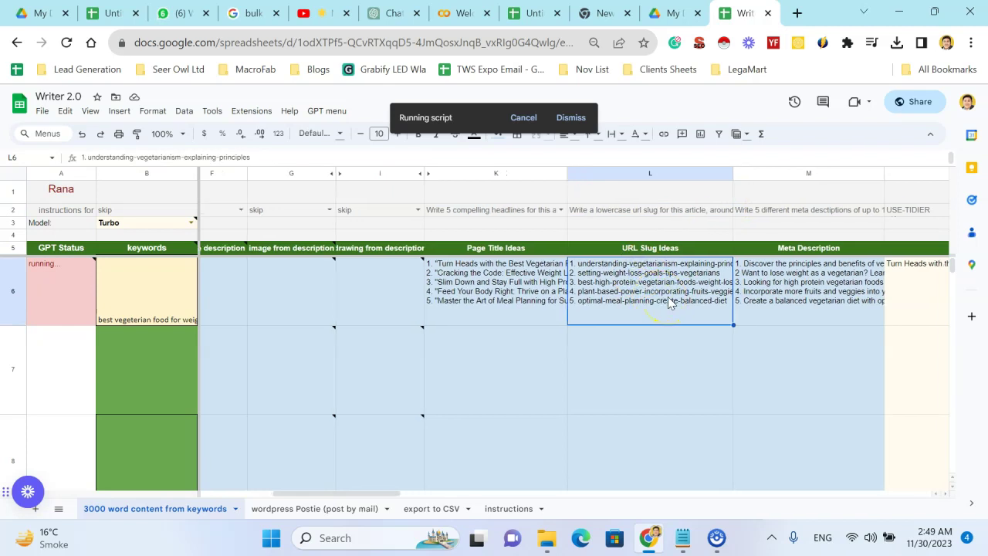
pyautogui.hscroll(2, 721, 298)
pyautogui.hscroll(2, 661, 287)
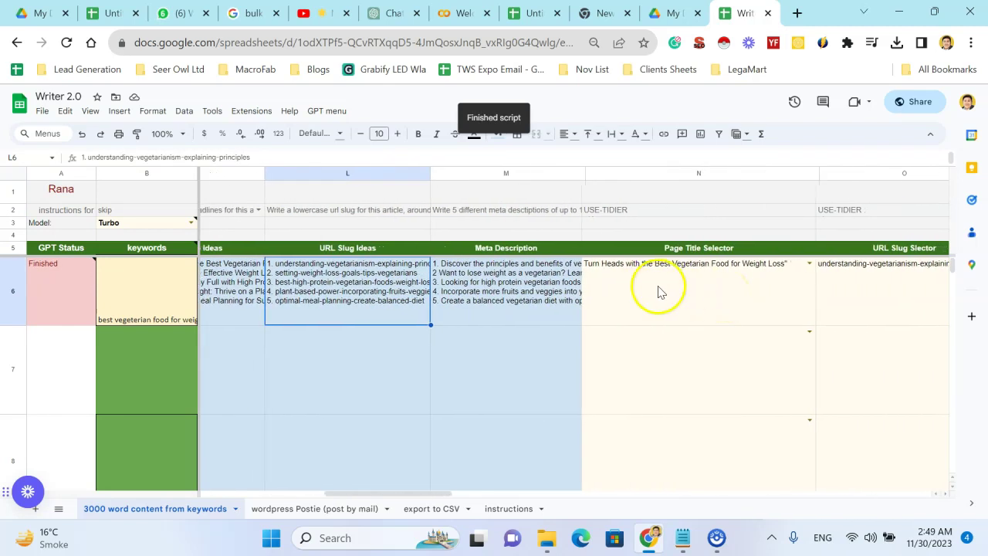
pyautogui.hscroll(2, 657, 286)
pyautogui.hscroll(2, 682, 297)
pyautogui.hscroll(1, 683, 292)
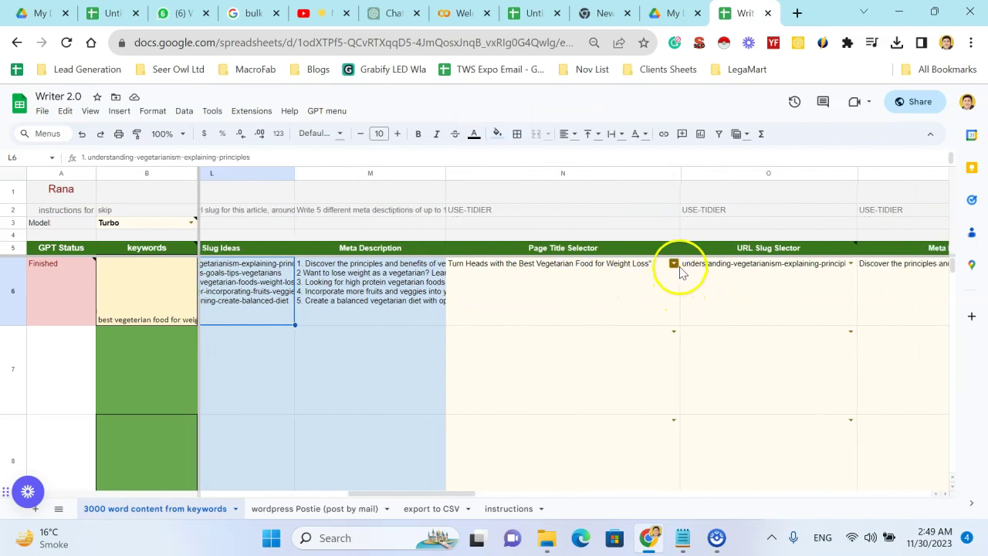
# Choose the first Turn Heads page title and the setting-weight-loss-goals-tips-vegetarians slug for row 6
pyautogui.click(677, 265)
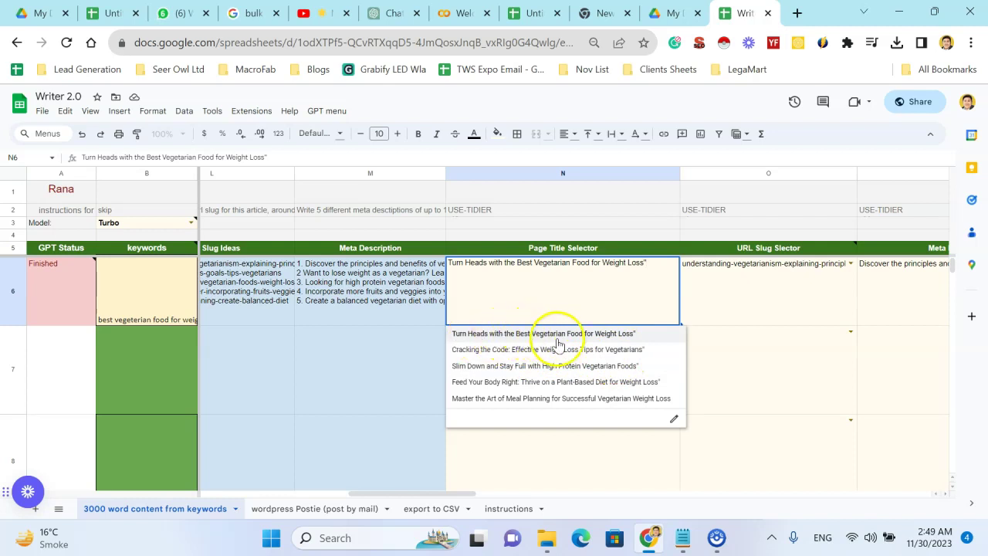
pyautogui.click(613, 335)
pyautogui.click(743, 310)
pyautogui.click(850, 264)
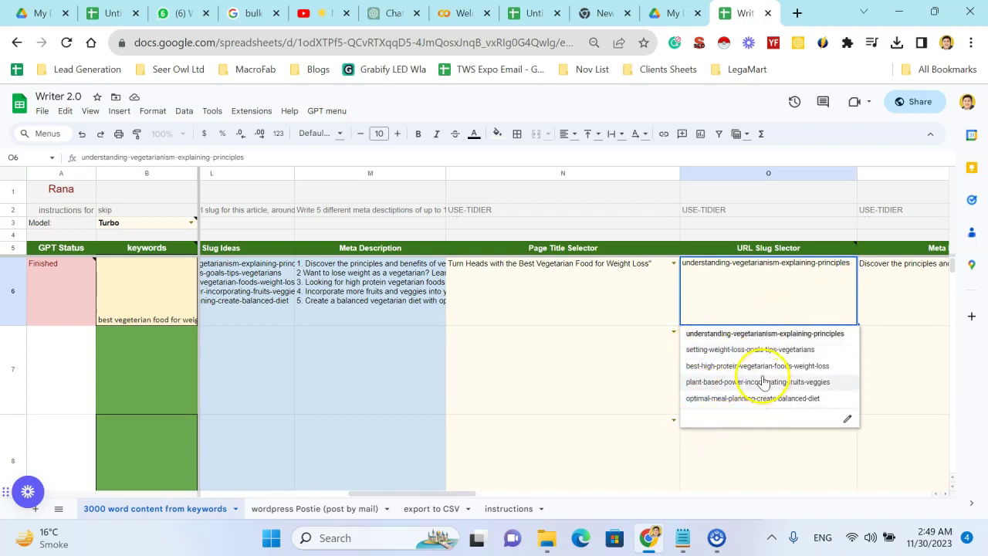
pyautogui.click(737, 349)
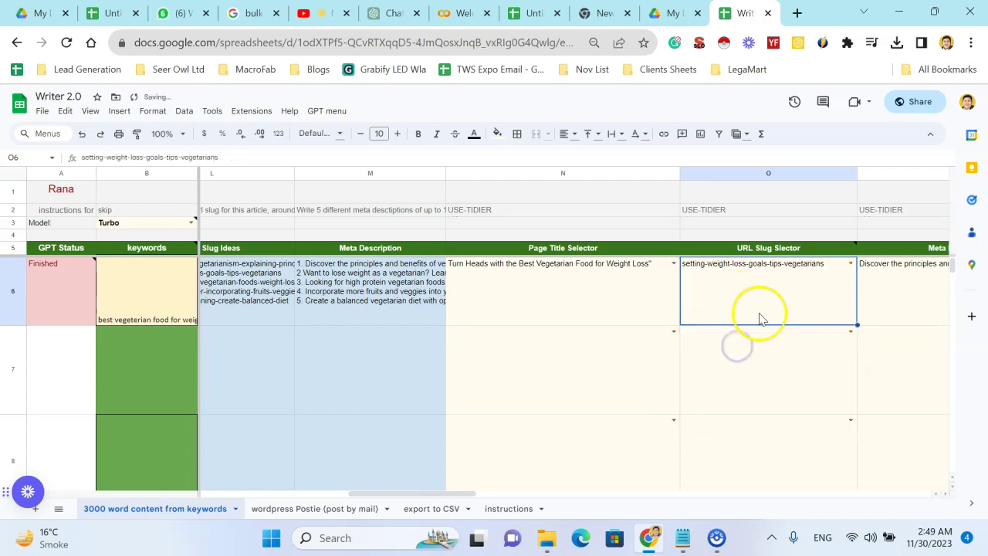
pyautogui.hscroll(4, 752, 332)
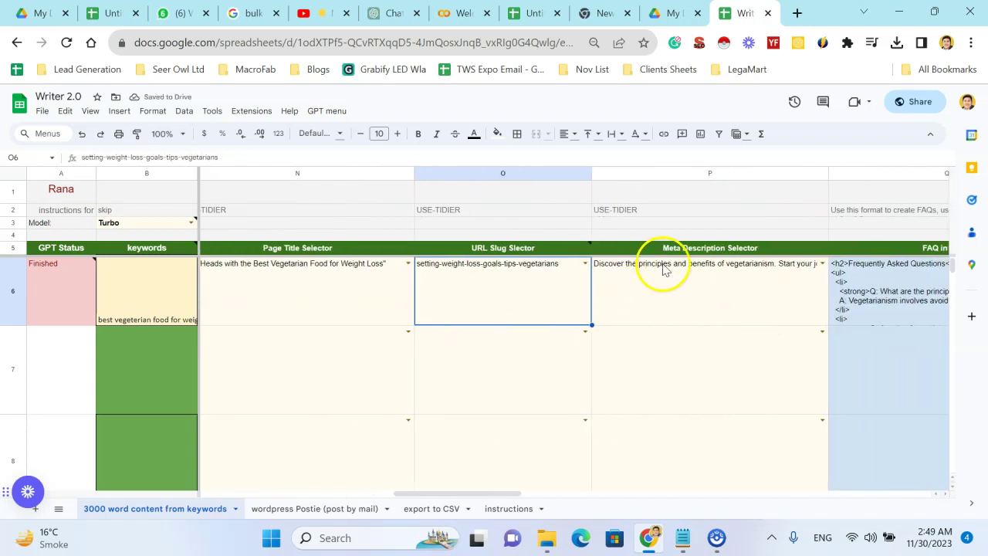
pyautogui.click(823, 264)
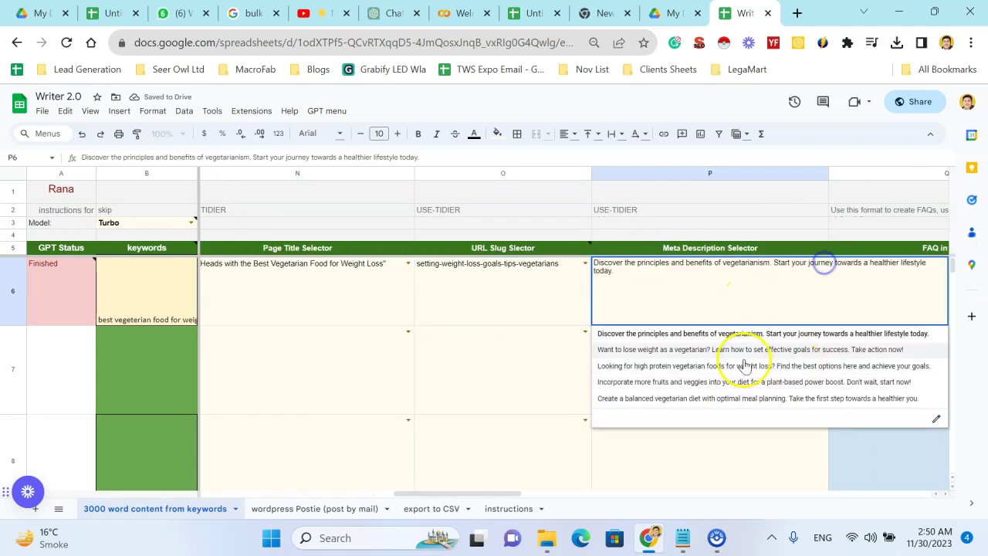
# Keep the first meta description and review the generated FAQ HTML and FAQ schema cells
pyautogui.click(725, 333)
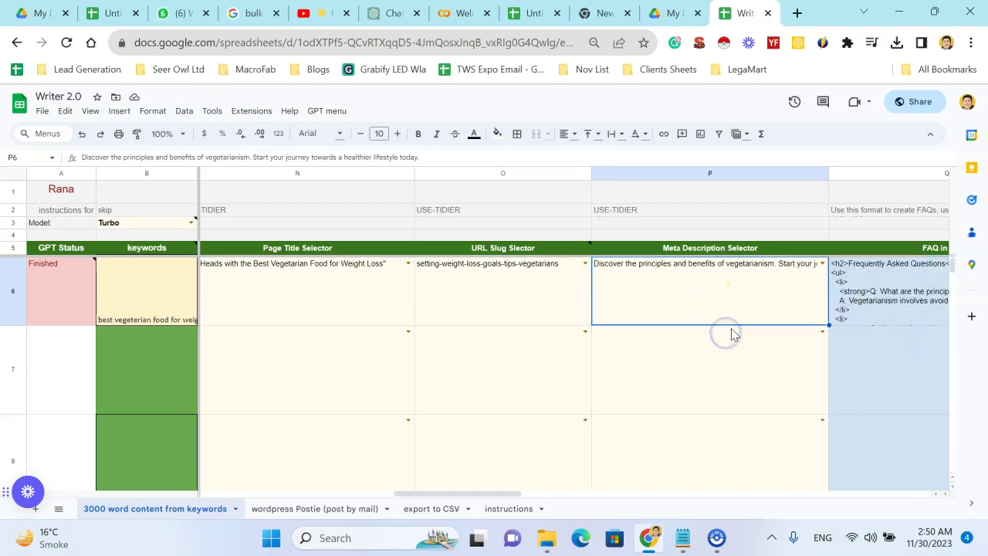
pyautogui.hscroll(5, 731, 334)
pyautogui.click(614, 284)
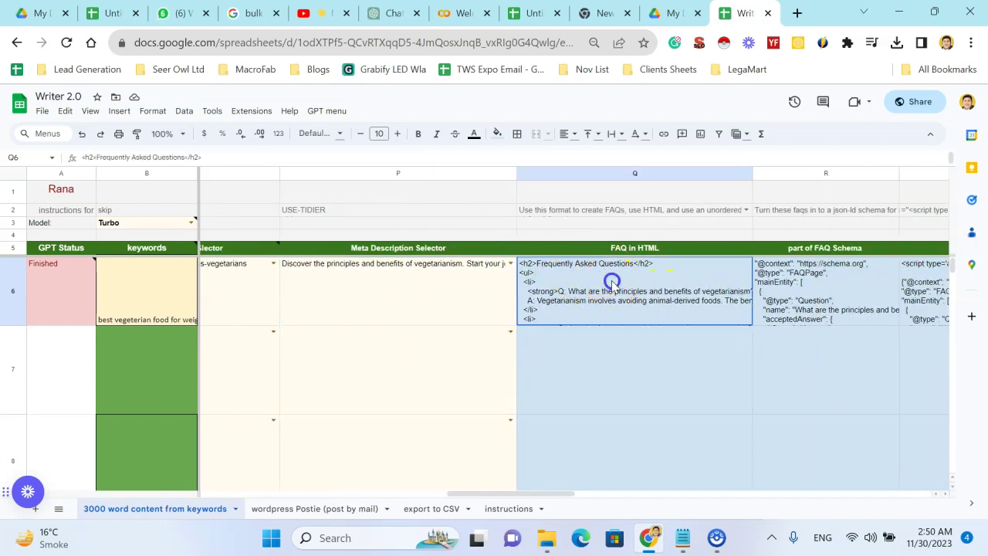
pyautogui.hscroll(3, 610, 282)
pyautogui.click(634, 287)
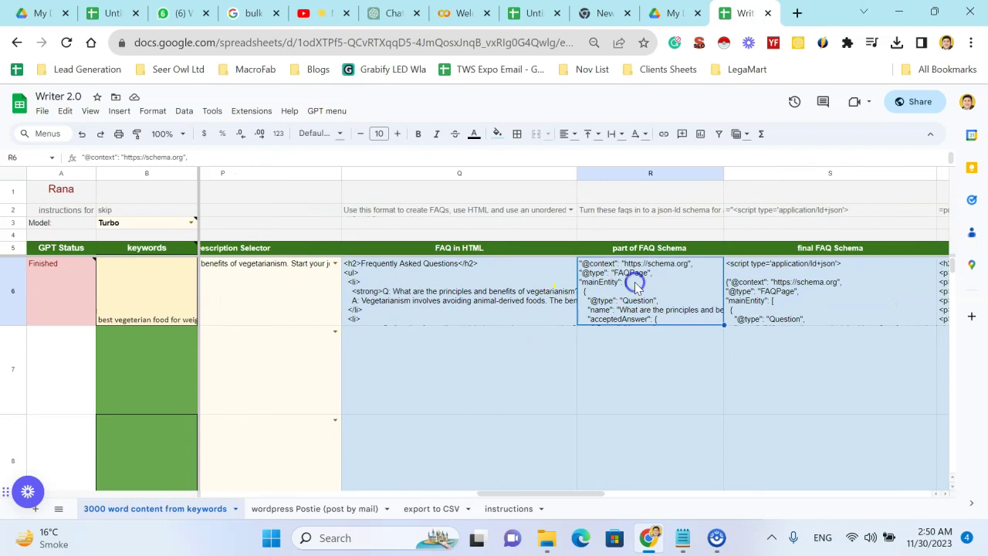
pyautogui.hscroll(3, 629, 285)
pyautogui.click(602, 283)
# Select and copy the combined page output in T6
pyautogui.hscroll(3, 602, 283)
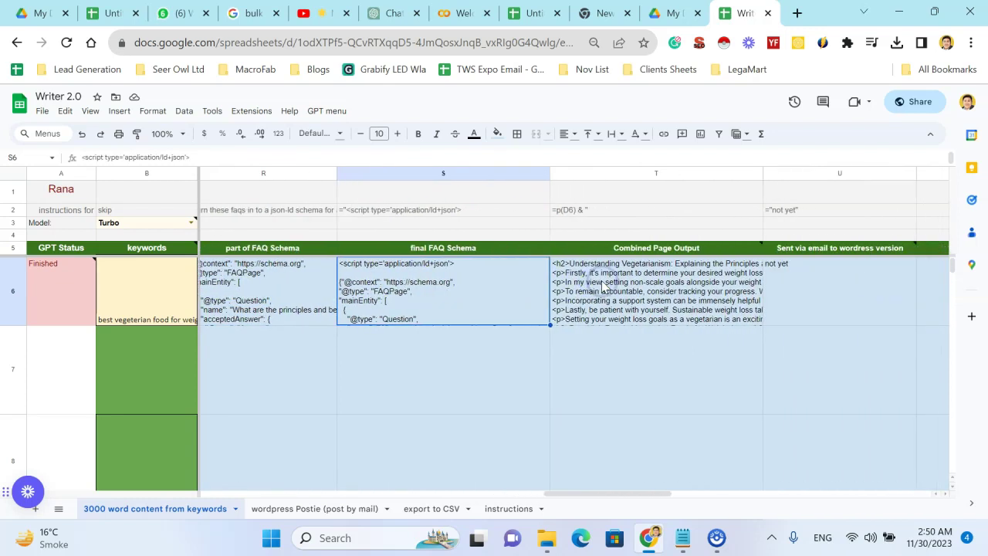
pyautogui.click(629, 303)
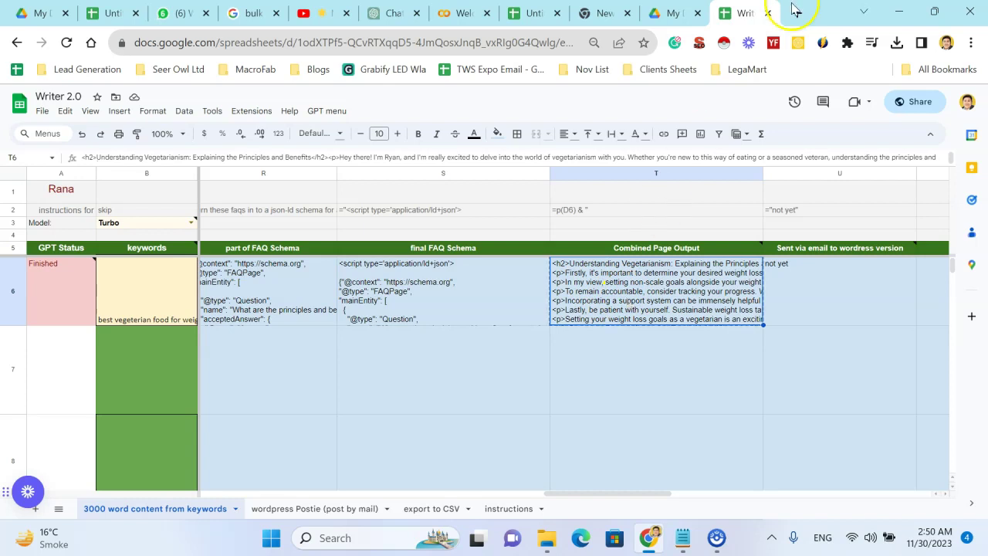
pyautogui.click(666, 286)
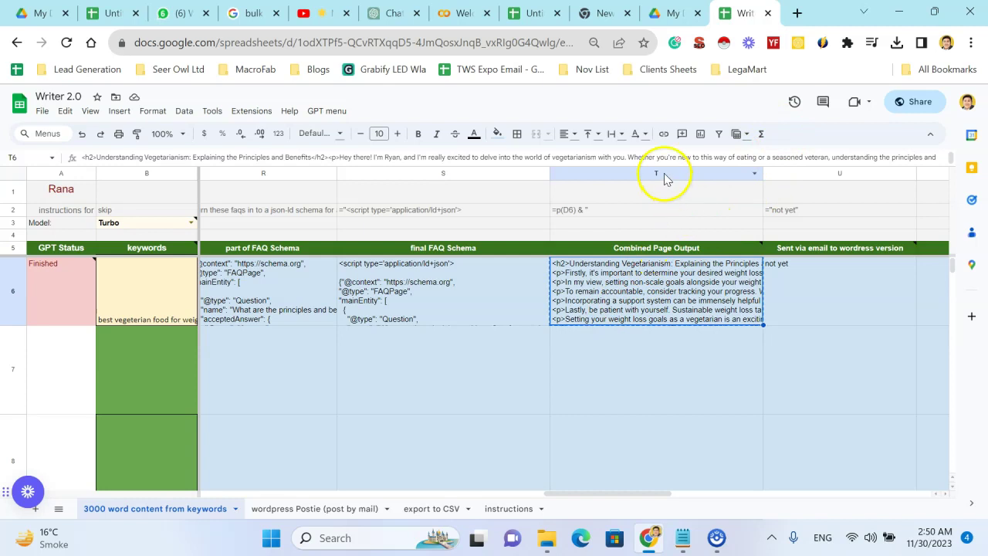
# Load asepticmag.com/wp-admin in a new browser tab
pyautogui.click(793, 12)
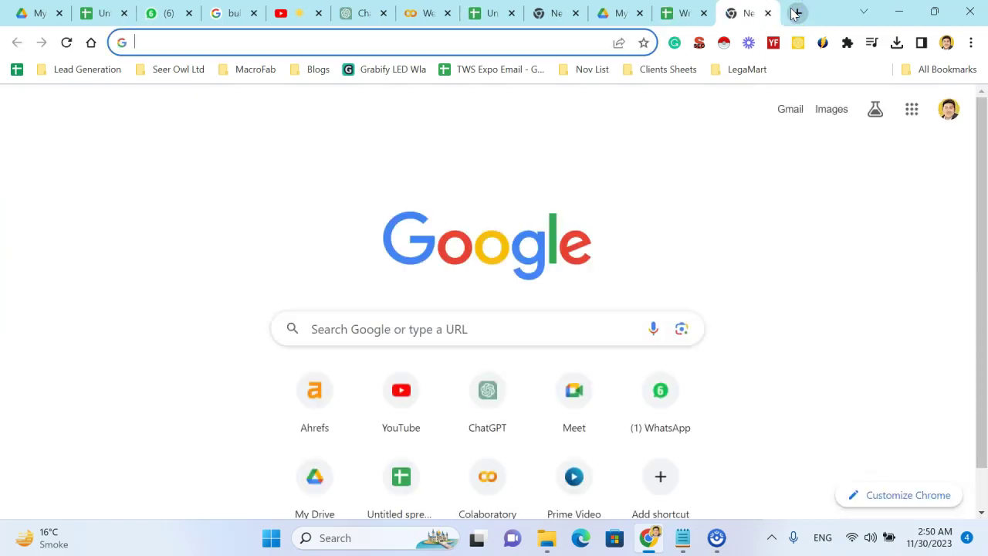
pyautogui.write('asepti')
pyautogui.press('Right')
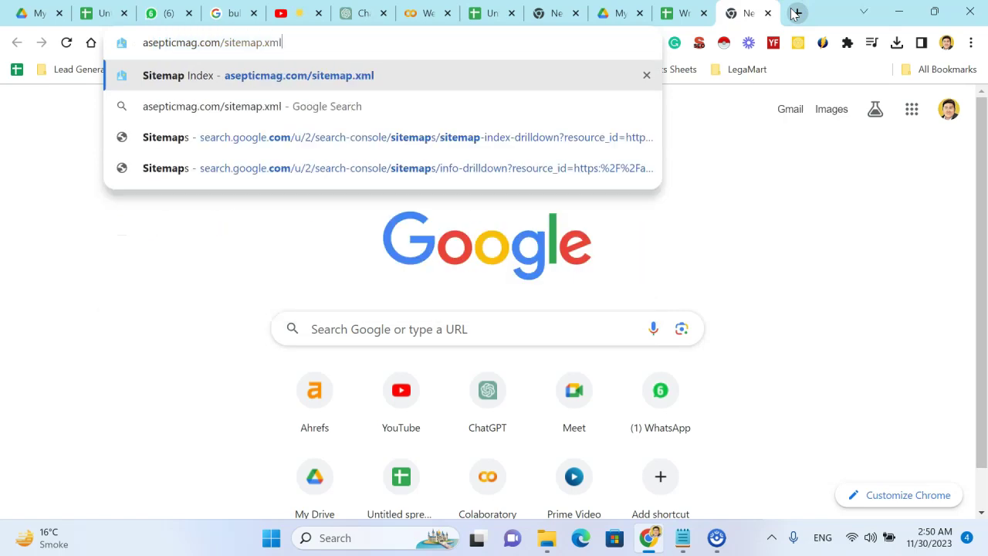
pyautogui.write('wp-adm')
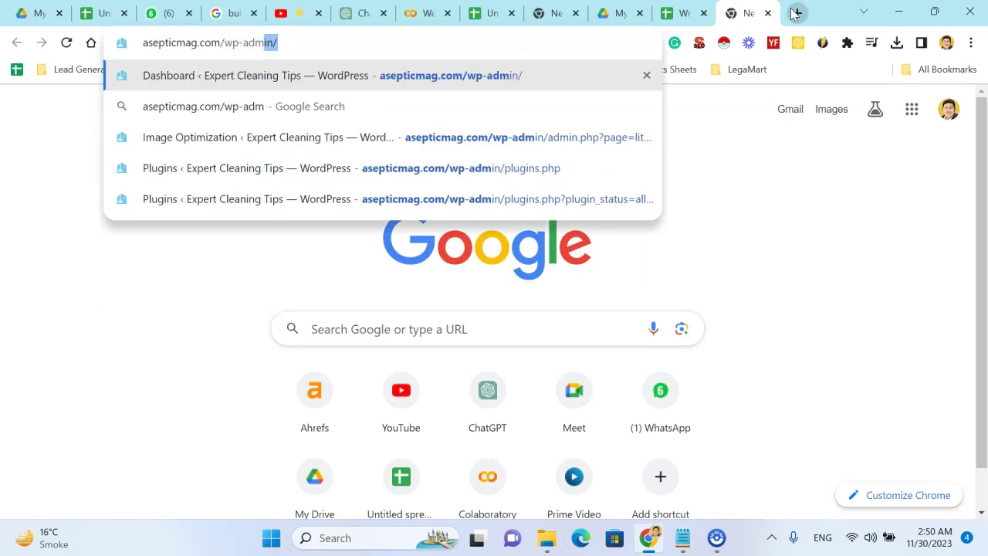
pyautogui.write('in.')
pyautogui.press('BackSpace')
pyautogui.press('Return')
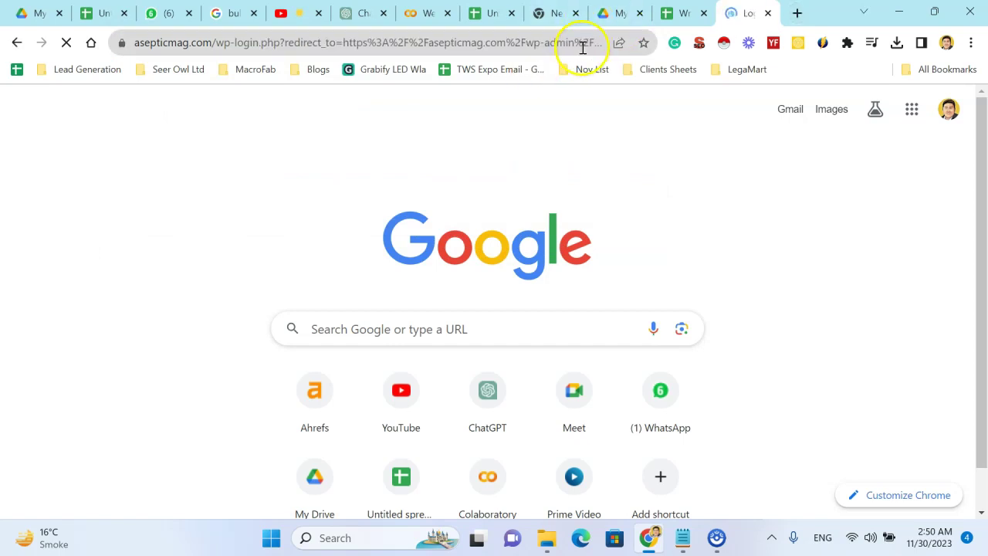
# Attempt a WordPress sign-in as user ryan
pyautogui.write('ryan')
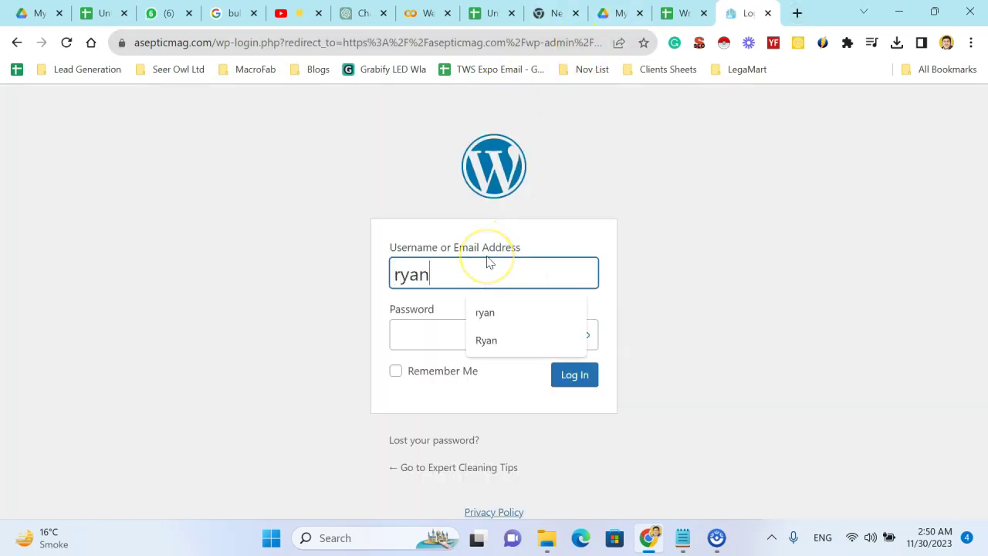
pyautogui.press('Tab')
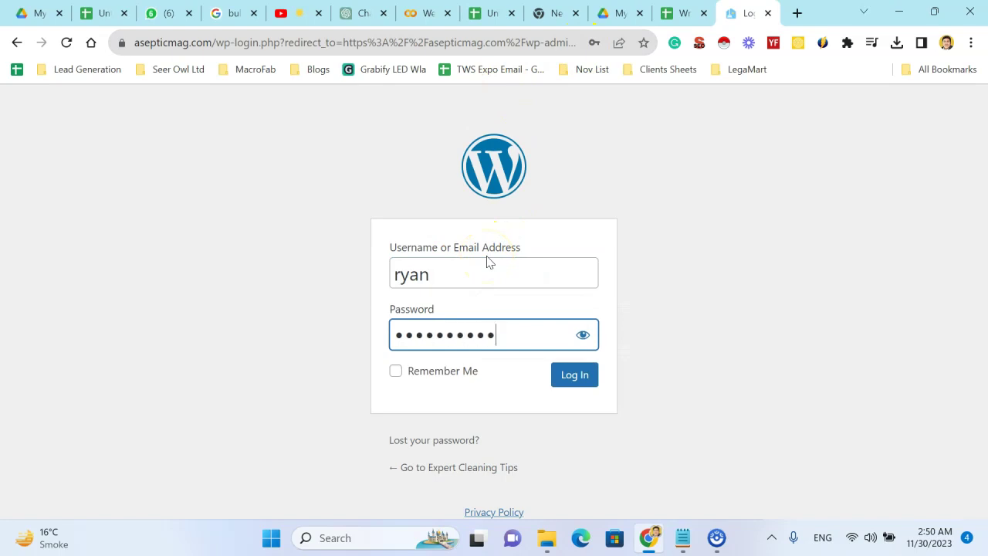
pyautogui.click(502, 323)
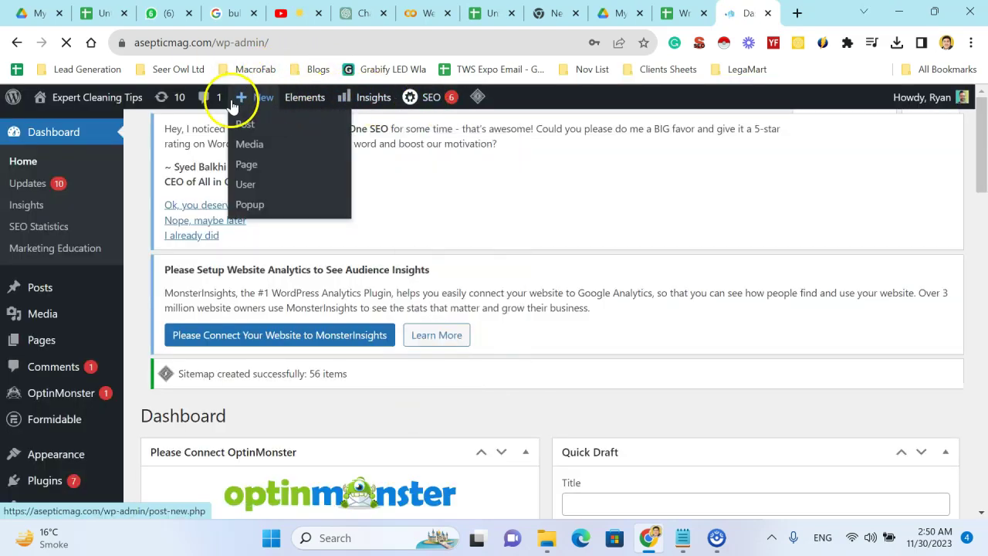
# Start a new WordPress post, then go back to the Writer 2.0 spreadsheet
pyautogui.click(252, 131)
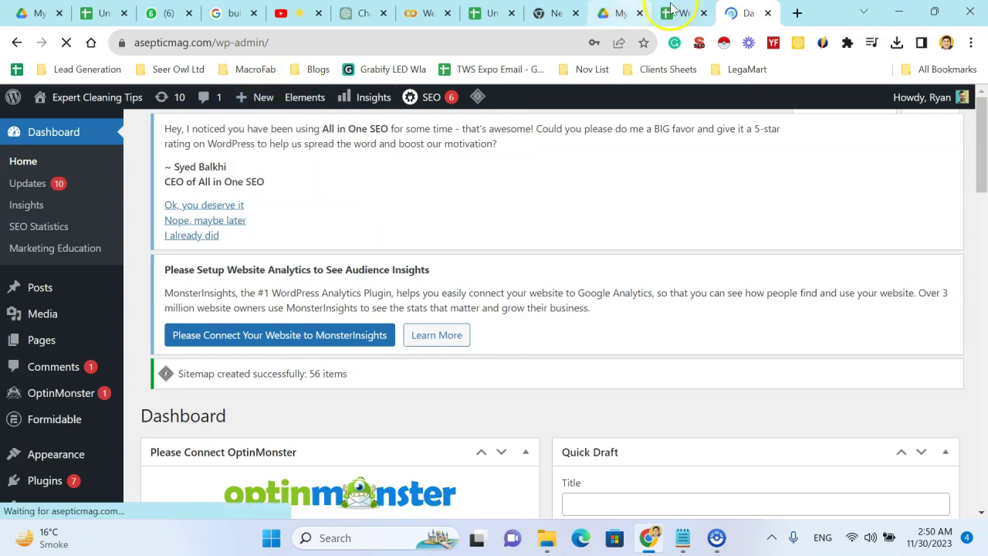
pyautogui.click(686, 11)
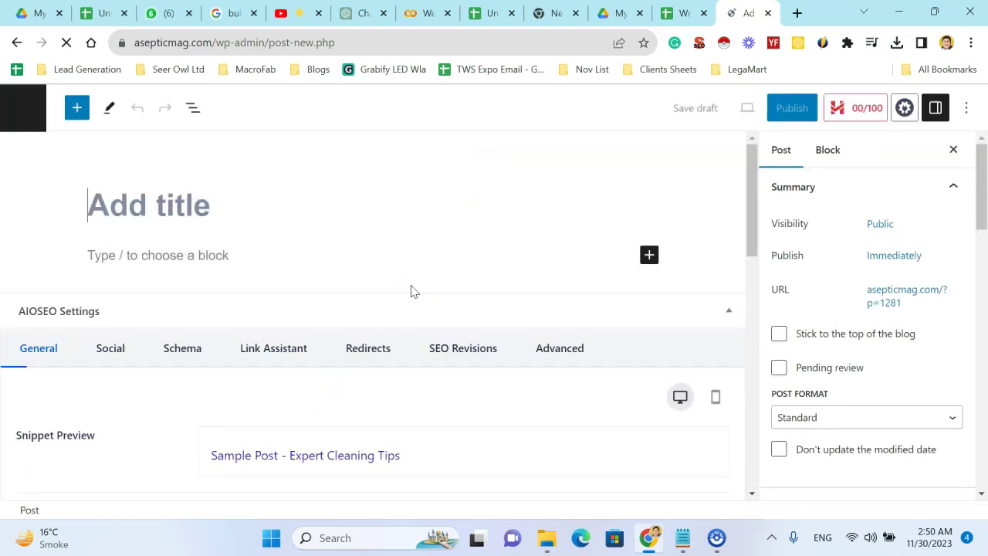
# Turn the post's first block into a Custom HTML block with the pasted article HTML
pyautogui.click(197, 259)
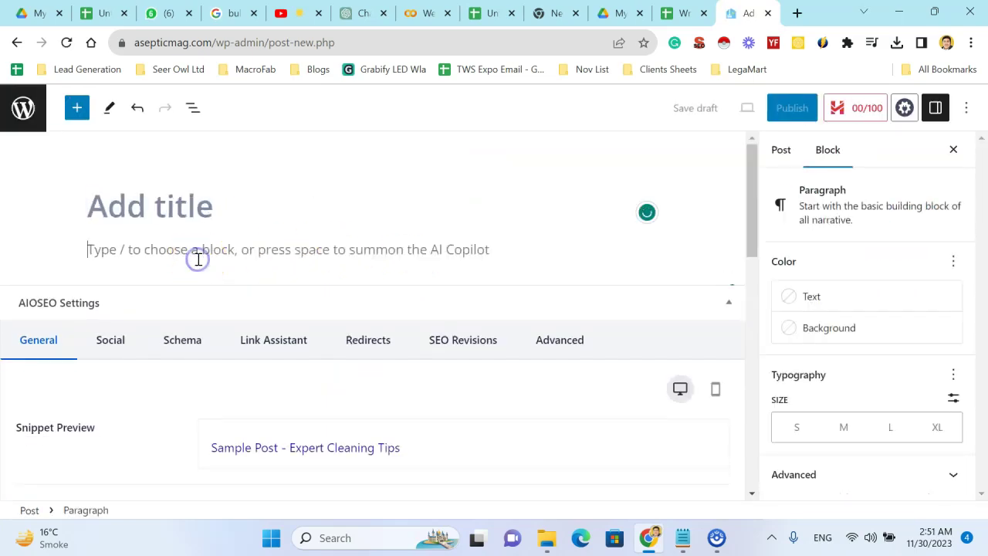
pyautogui.write('/ht')
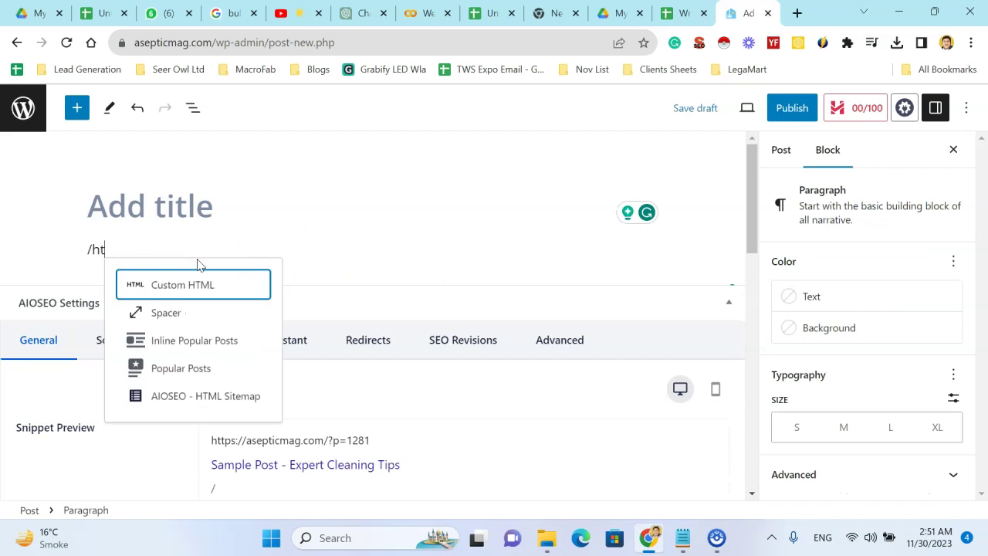
pyautogui.press('Return')
pyautogui.hotkey('ctrl', 'v')
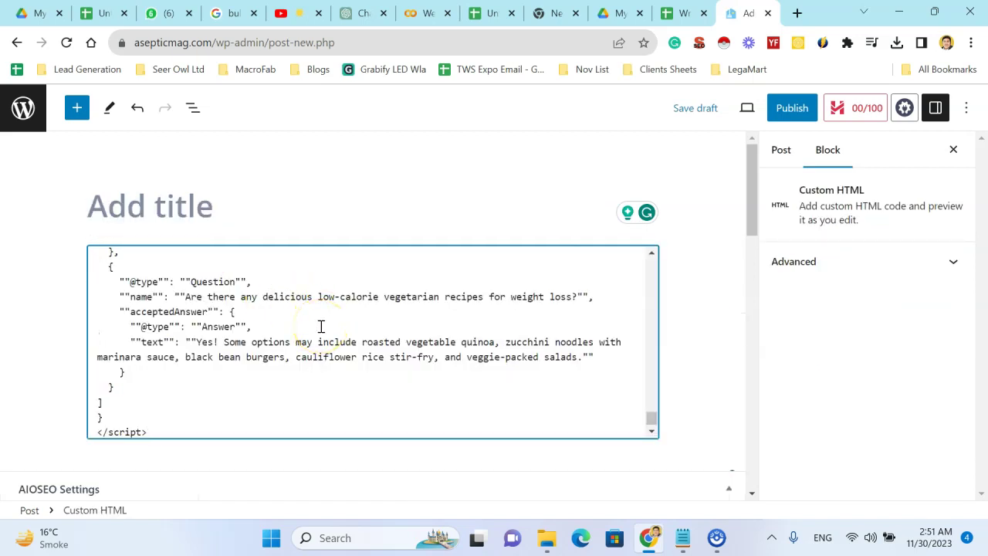
# Delete the stray quote before the article's opening heading in the HTML
pyautogui.scroll(10, 321, 327)
pyautogui.scroll(10, 321, 326)
pyautogui.scroll(10, 322, 327)
pyautogui.scroll(10, 321, 326)
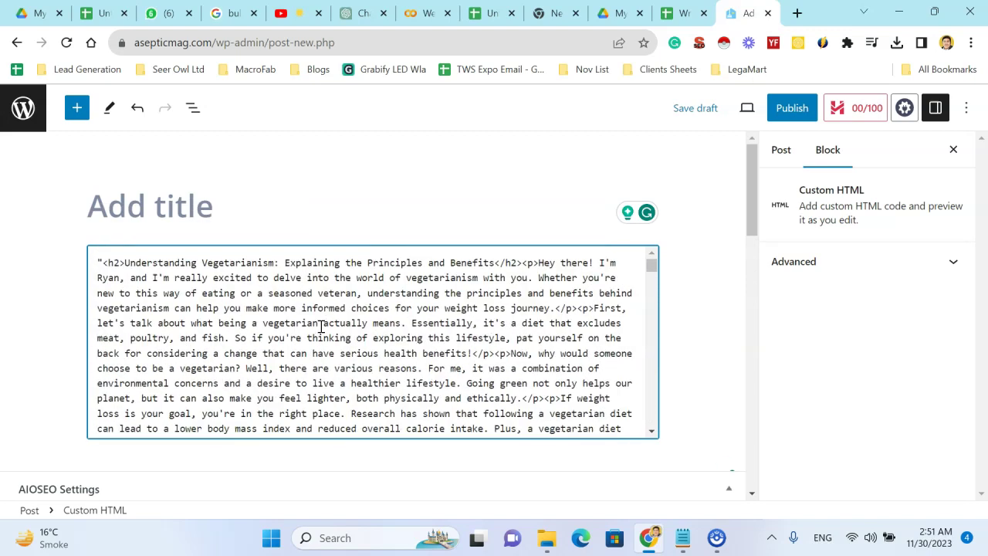
pyautogui.click(105, 263)
pyautogui.press('BackSpace')
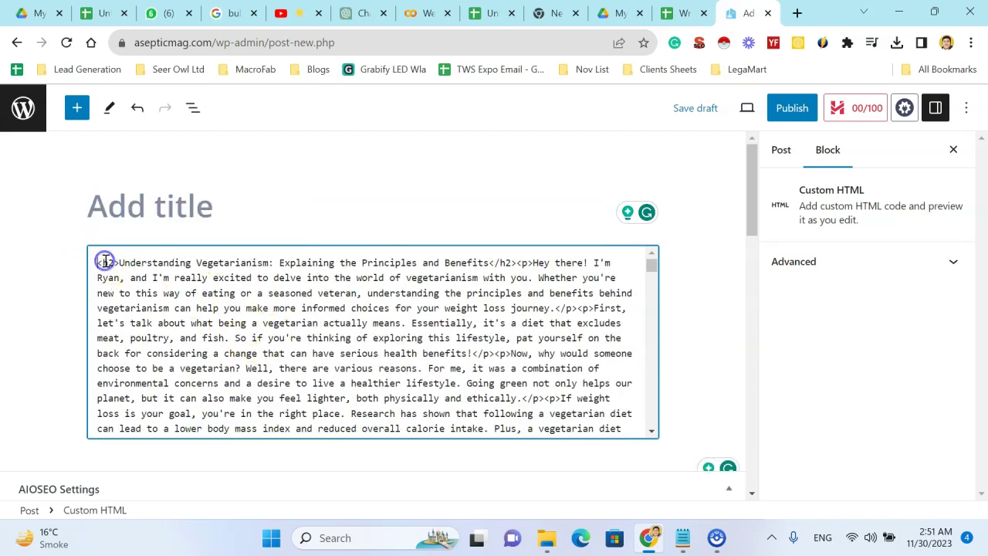
# Preview the rendered article and scroll to its conclusion and FAQ answers
pyautogui.click(236, 219)
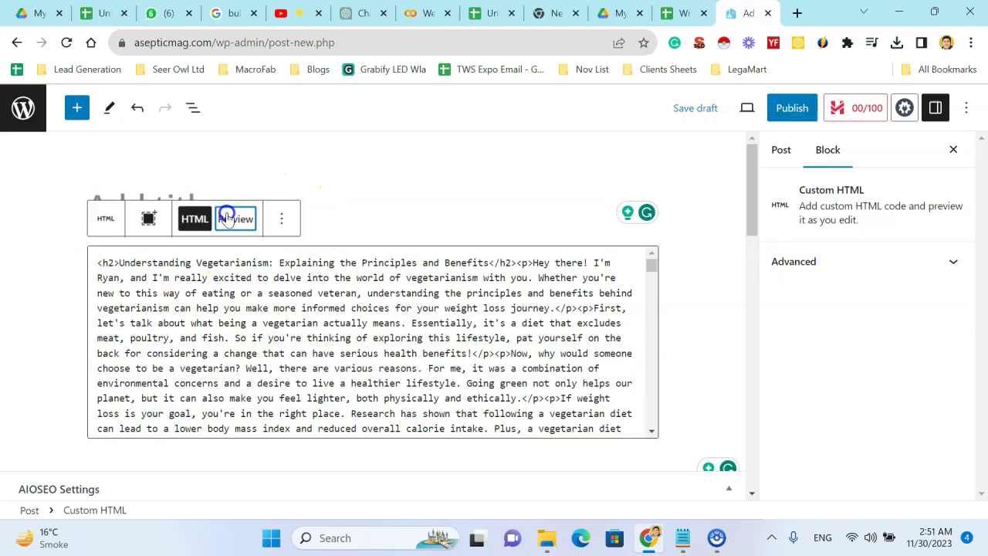
pyautogui.scroll(-10, 391, 342)
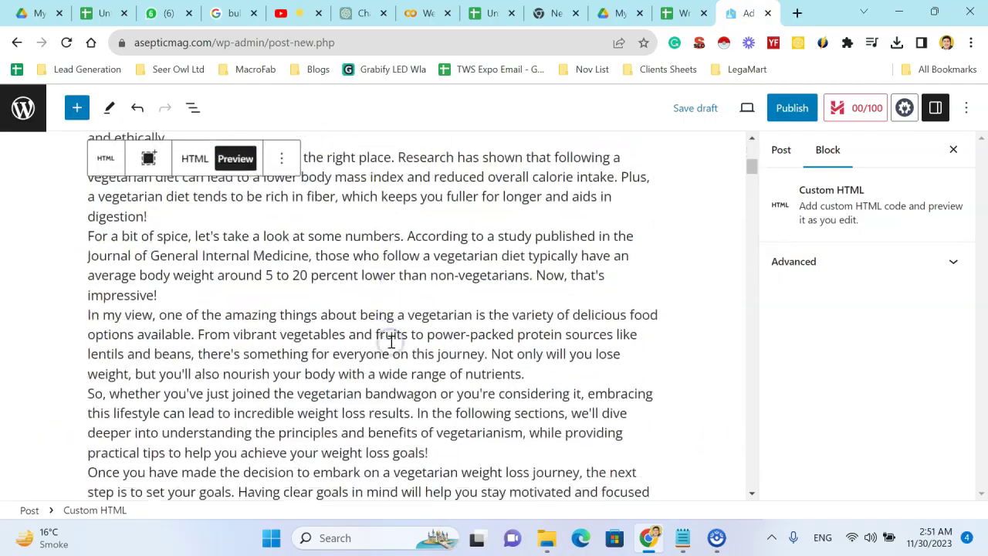
pyautogui.scroll(-10, 391, 342)
pyautogui.scroll(-5, 390, 342)
pyautogui.scroll(-5, 391, 342)
pyautogui.scroll(-5, 391, 344)
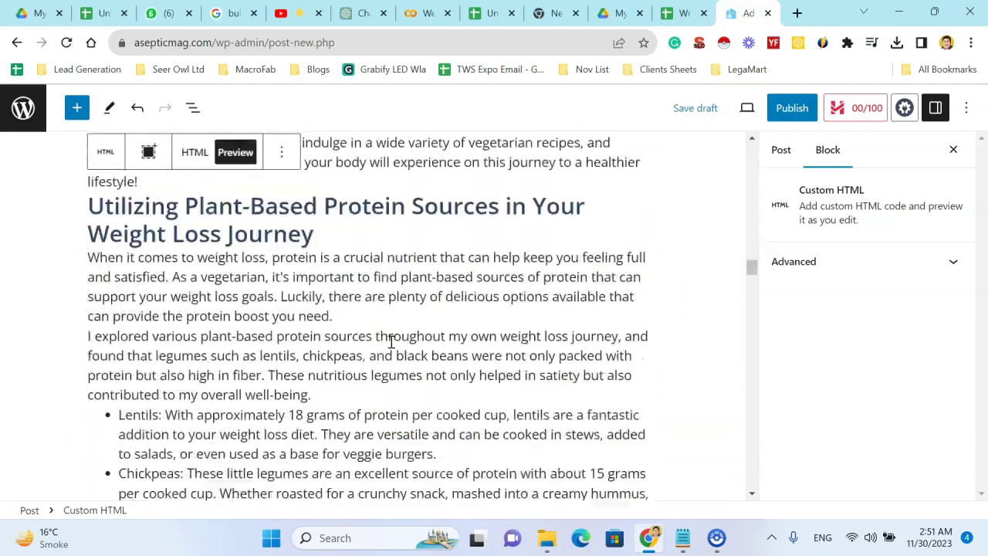
pyautogui.scroll(-5, 392, 348)
pyautogui.scroll(-5, 391, 347)
pyautogui.scroll(-5, 391, 347)
pyautogui.scroll(-5, 391, 347)
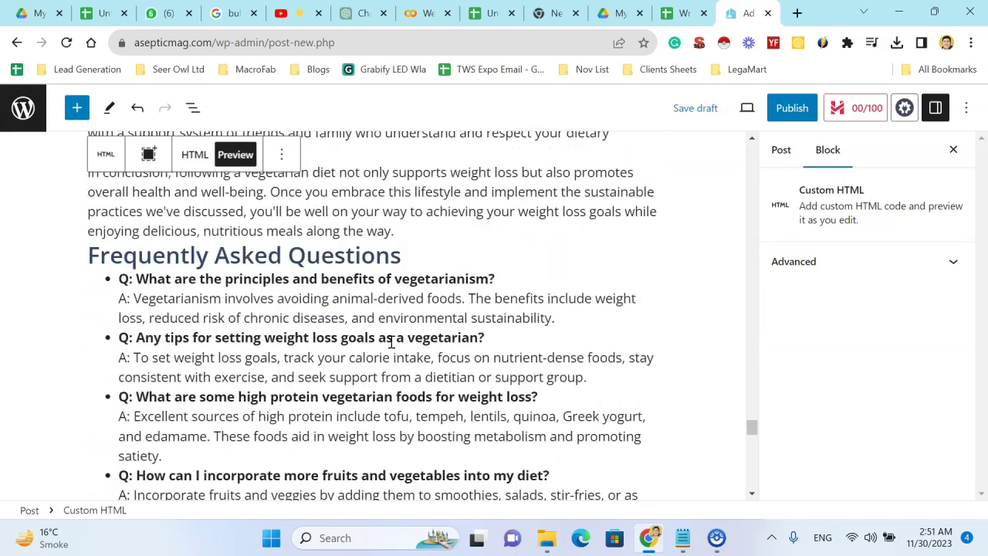
pyautogui.scroll(-5, 391, 348)
pyautogui.scroll(5, 391, 347)
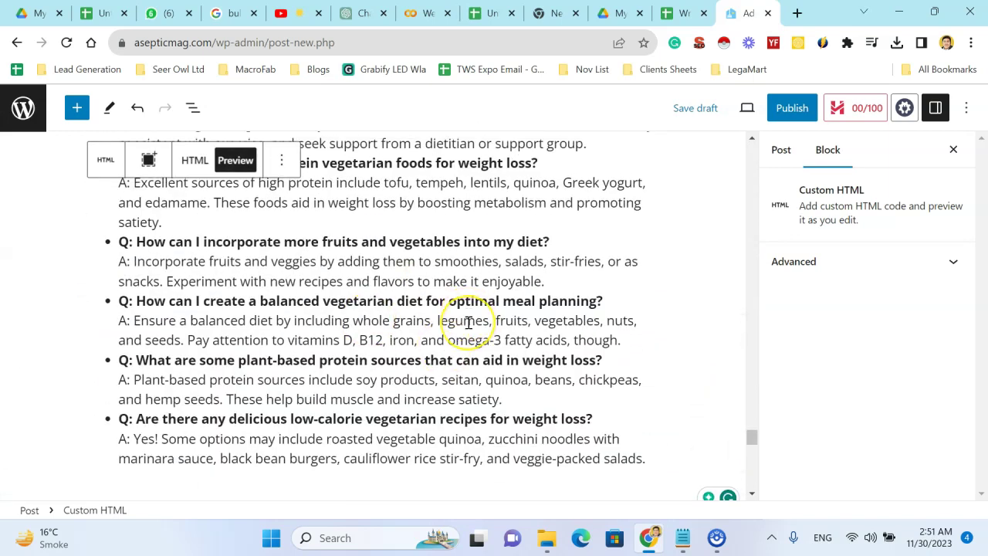
pyautogui.scroll(5, 464, 321)
pyautogui.scroll(2, 468, 323)
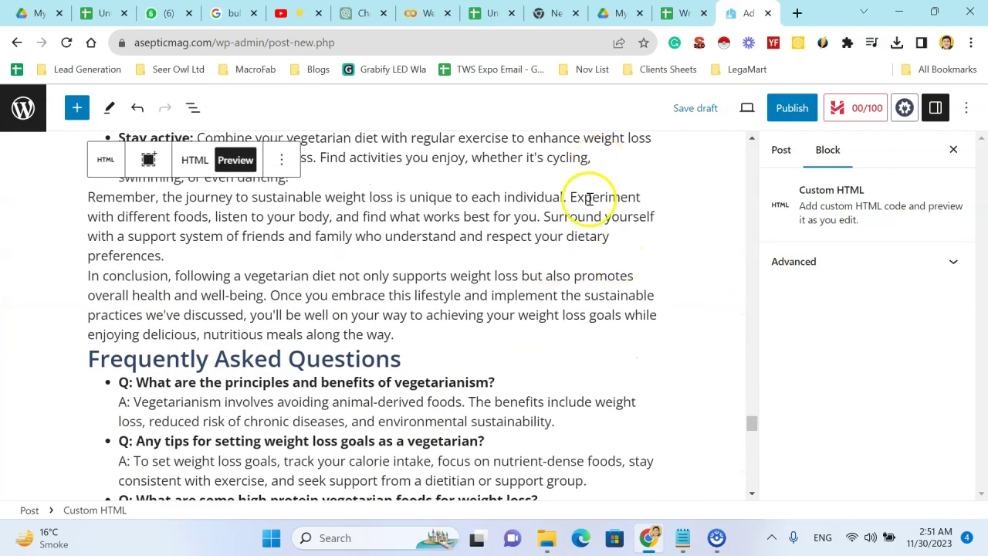
# Return to the Writer 2.0 spreadsheet and inspect the combined page output in T6
pyautogui.click(678, 13)
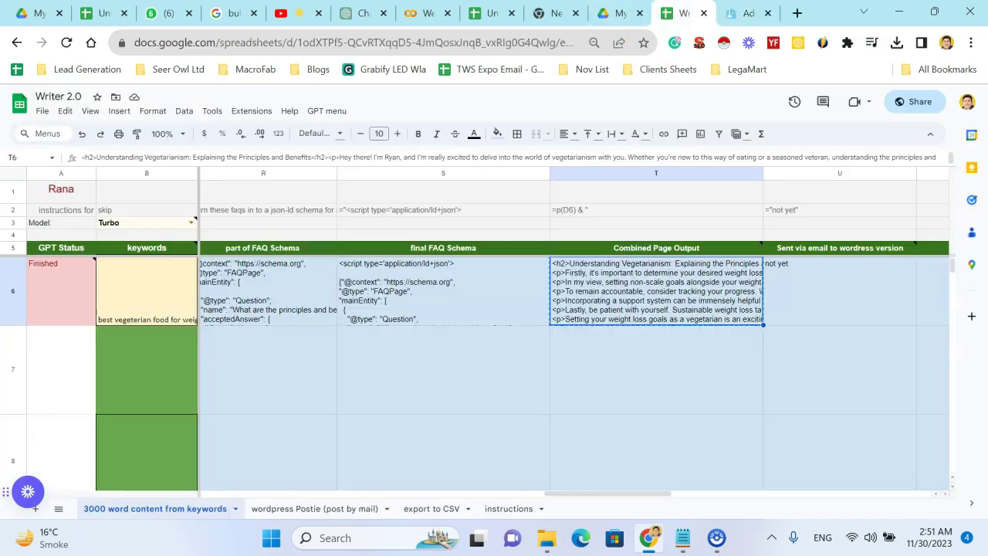
pyautogui.click(317, 399)
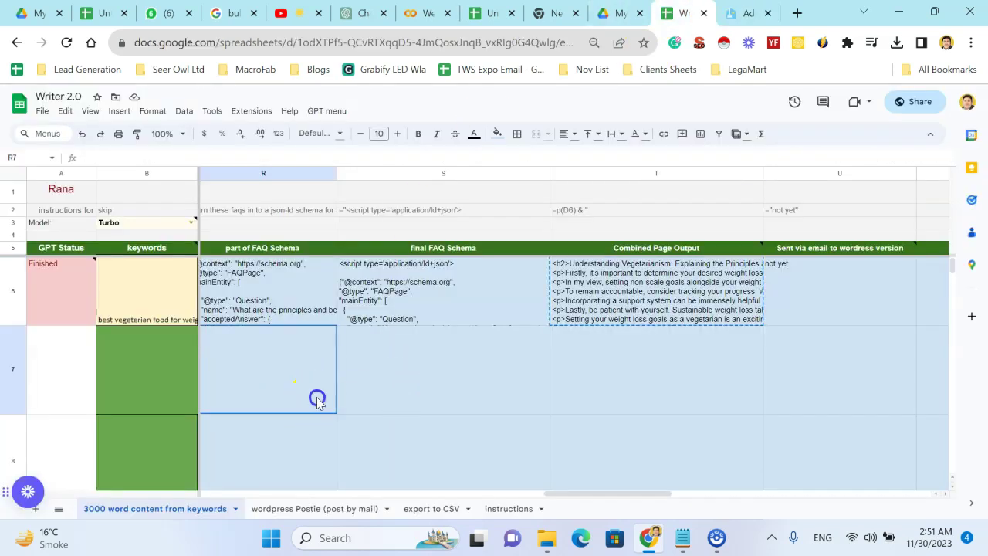
pyautogui.hscroll(3, 639, 340)
pyautogui.hscroll(3, 639, 340)
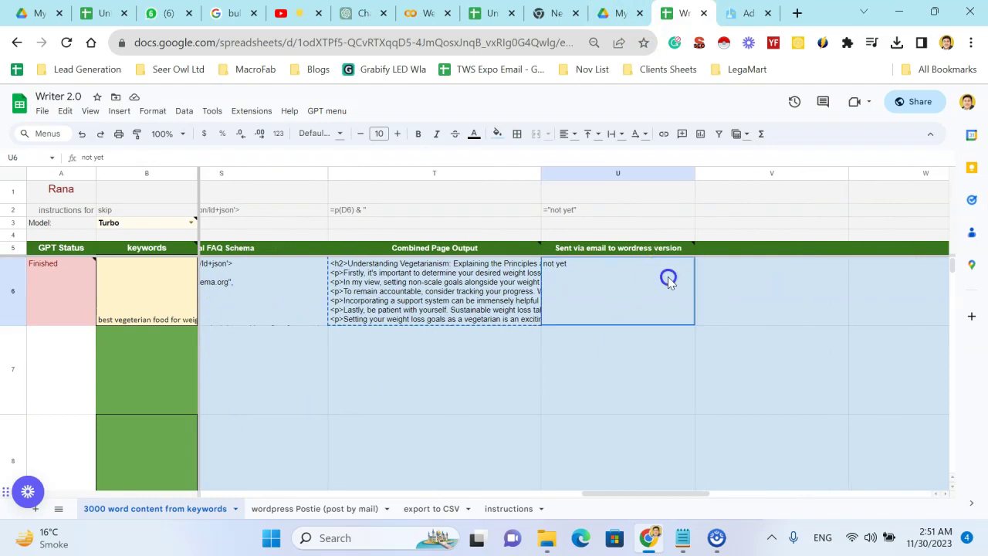
pyautogui.click(404, 278)
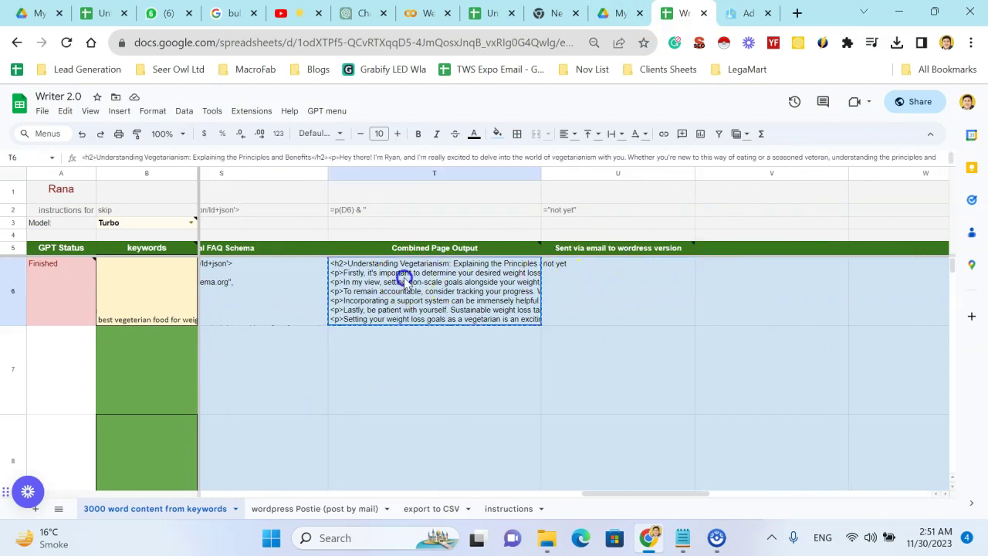
# Check the URL slug ideas in L6 and bring up the GPT writer actions list
pyautogui.hscroll(-3, 106, 278)
pyautogui.hscroll(-3, 106, 278)
pyautogui.hscroll(-3, 106, 278)
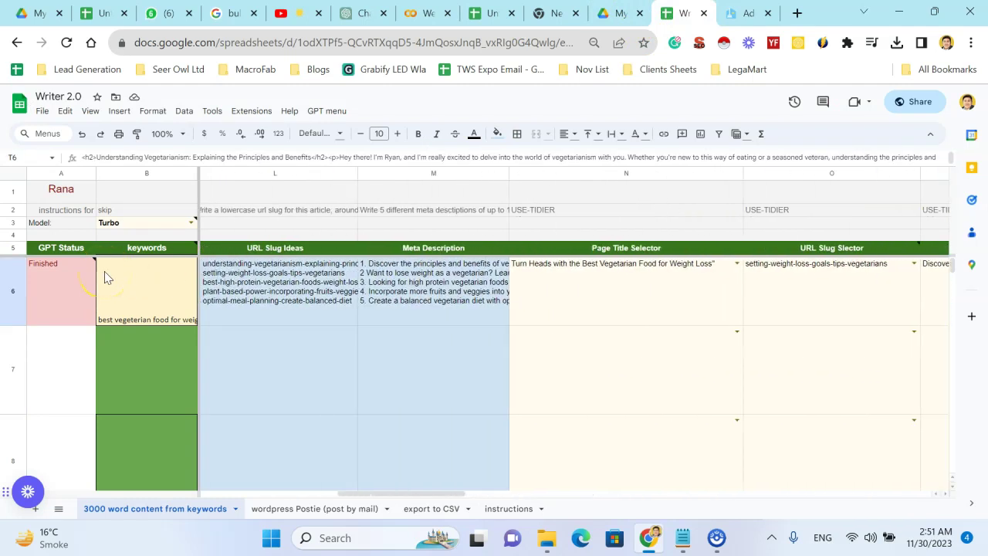
pyautogui.click(327, 295)
pyautogui.hscroll(-5, 327, 295)
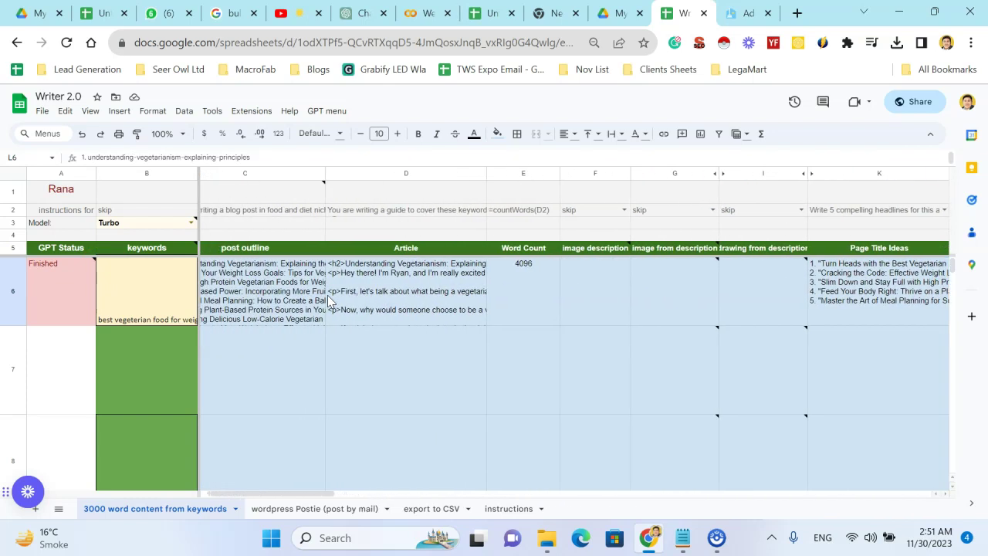
pyautogui.hscroll(-1, 327, 295)
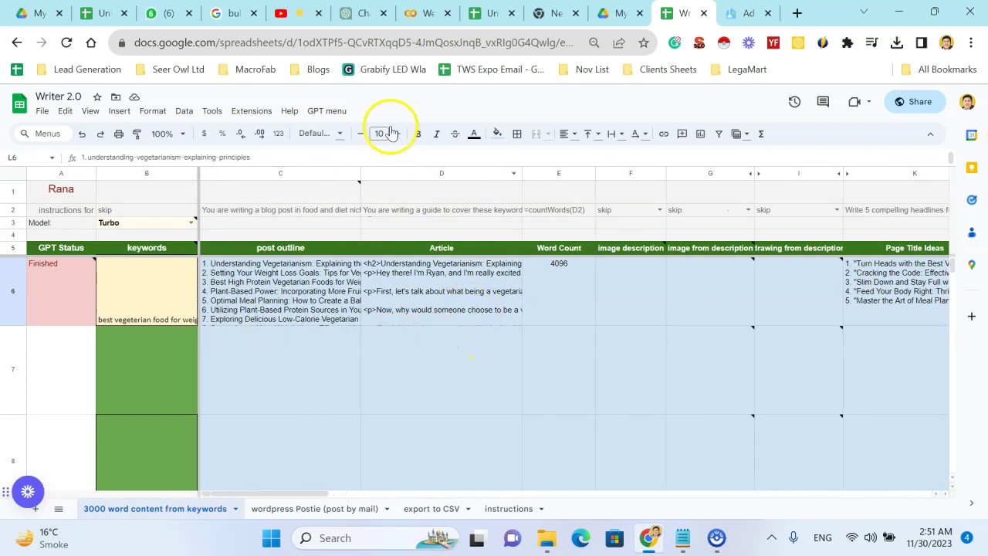
pyautogui.click(326, 112)
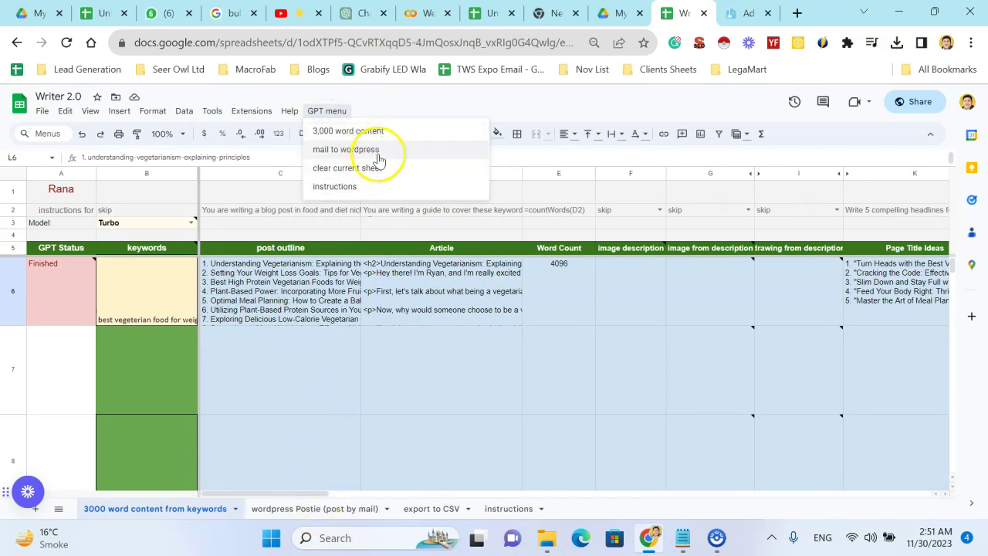
# Mail row 6's article to WordPress from the wordpress Postie sheet via the GPT menu
pyautogui.click(328, 383)
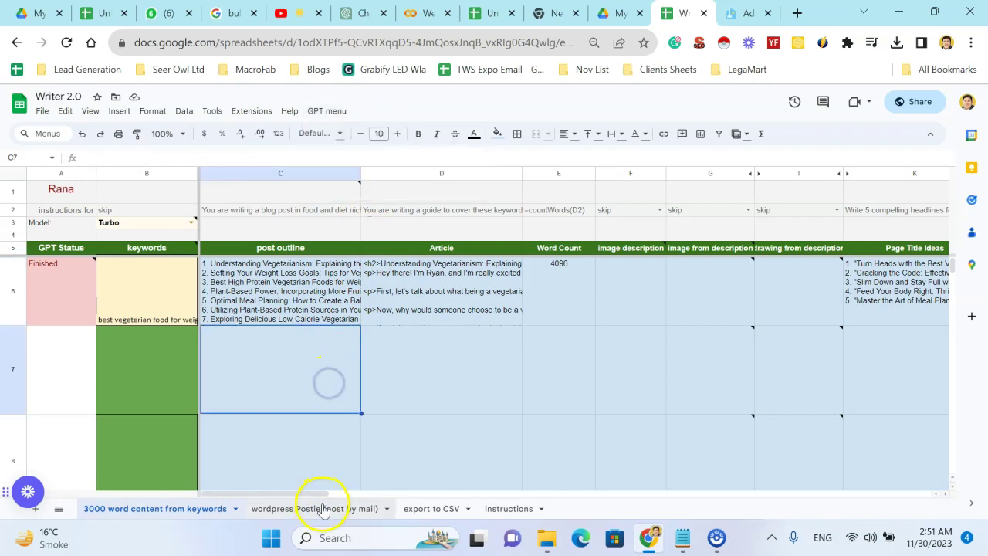
pyautogui.click(320, 508)
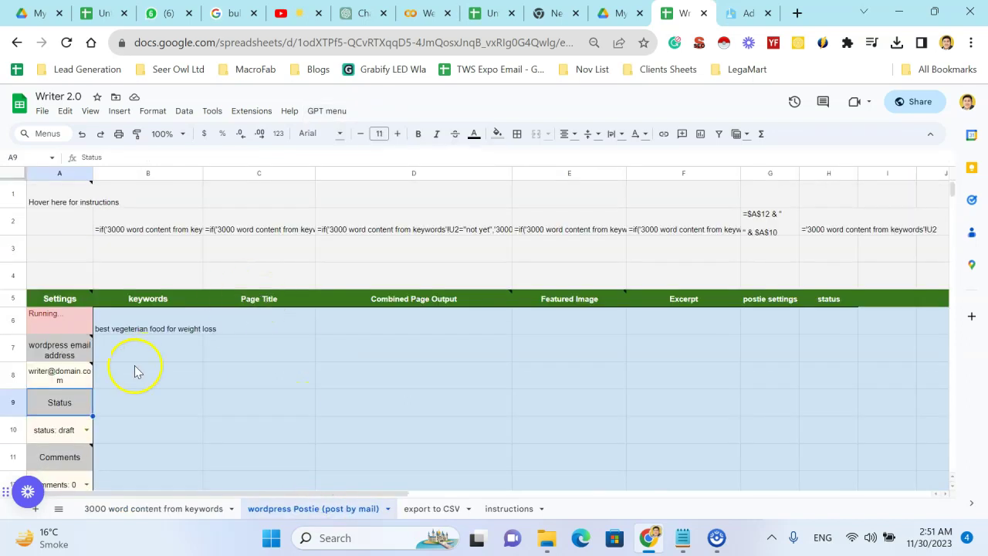
pyautogui.click(142, 332)
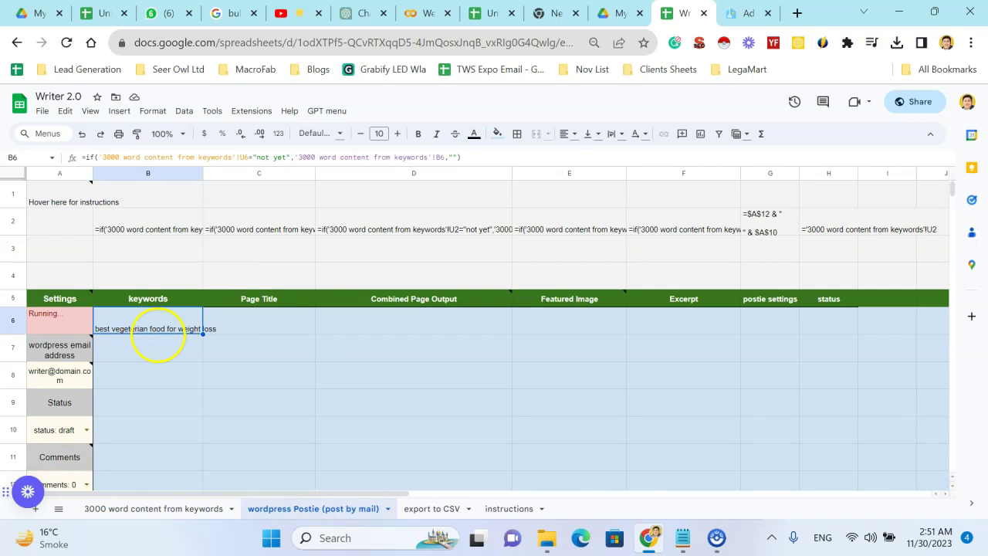
pyautogui.click(332, 111)
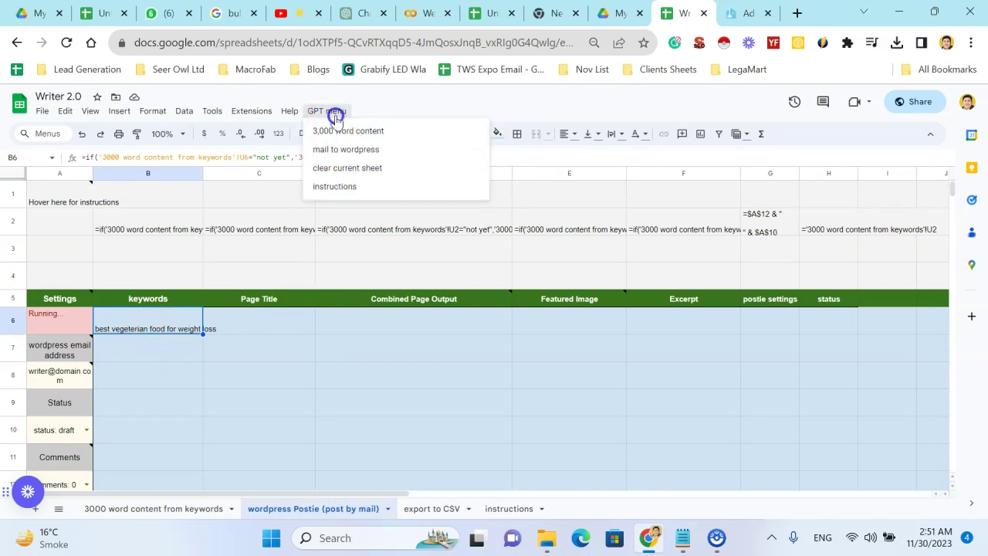
pyautogui.click(361, 150)
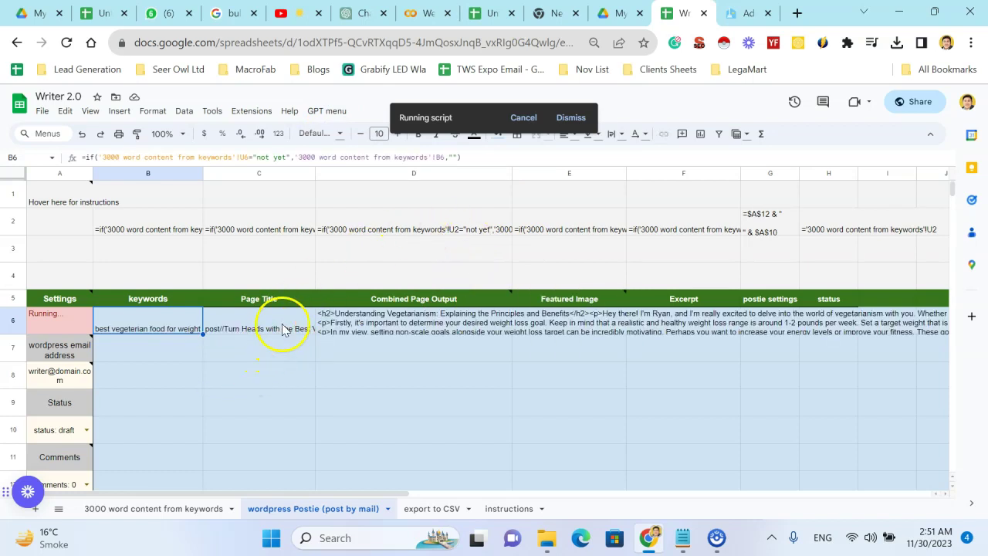
# Verify row 6's featured image, excerpt and sent status, then return to the content sheet
pyautogui.click(394, 323)
pyautogui.click(548, 328)
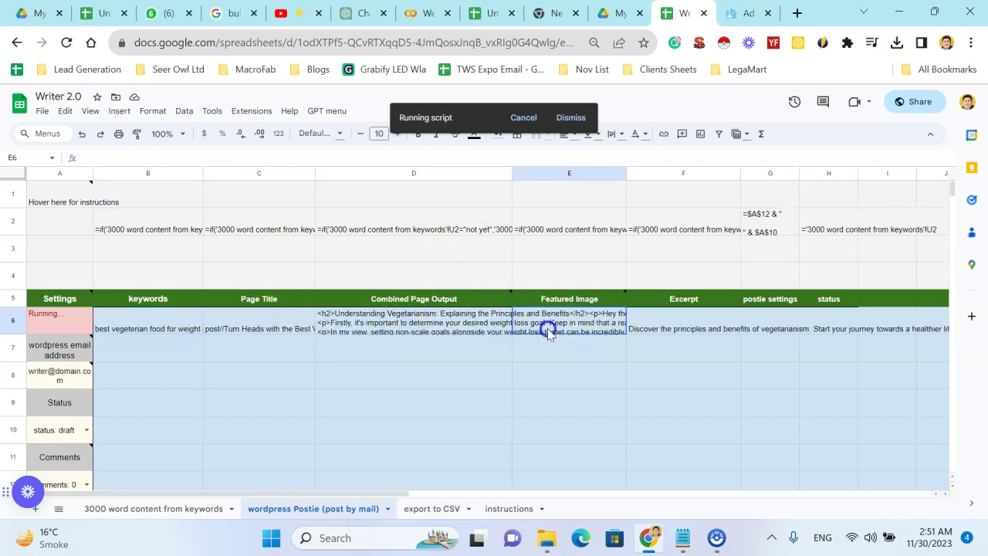
pyautogui.hscroll(4, 547, 328)
pyautogui.hscroll(2, 510, 331)
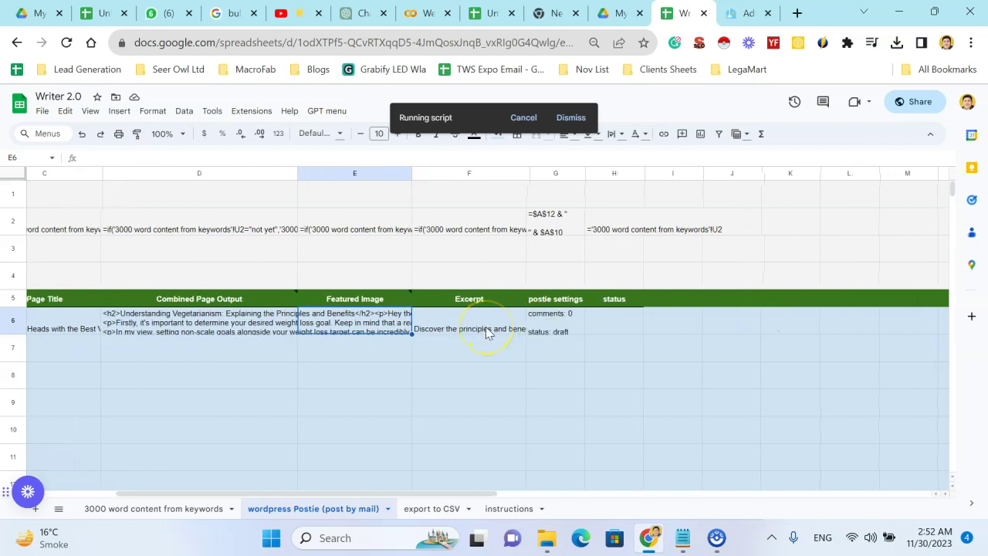
pyautogui.click(487, 334)
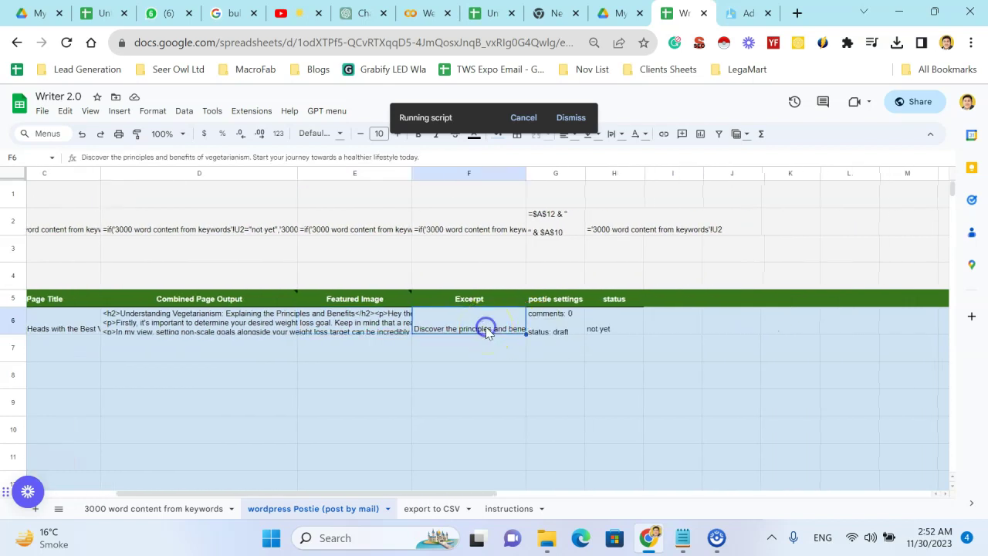
pyautogui.click(620, 332)
pyautogui.hscroll(-5, 624, 328)
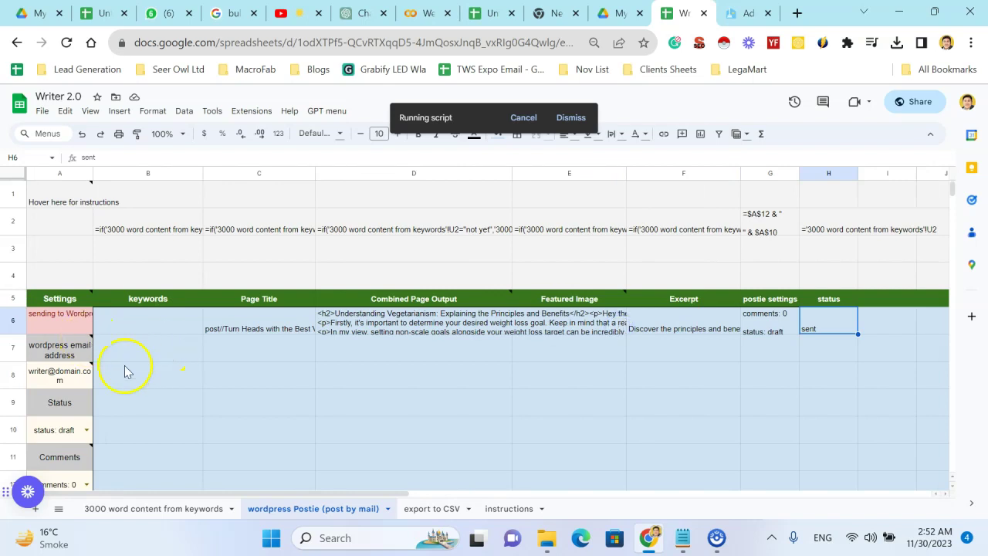
pyautogui.click(159, 516)
pyautogui.scroll(-5, 166, 363)
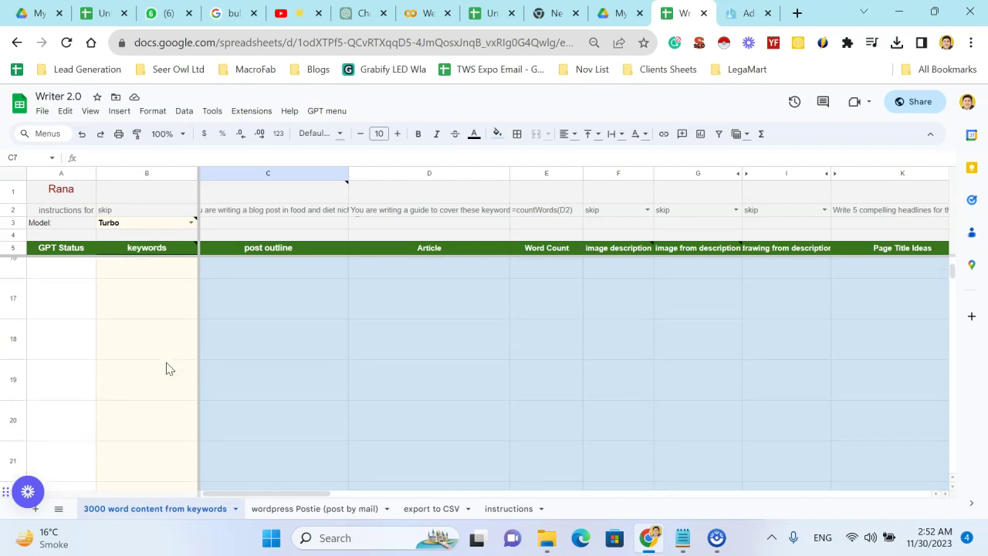
pyautogui.scroll(5, 166, 368)
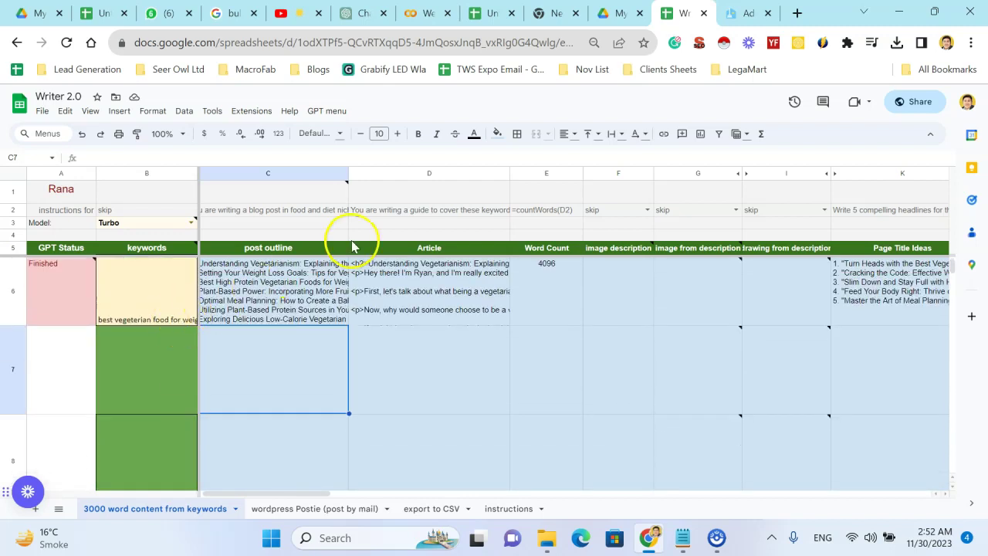
pyautogui.scroll(-2, 298, 342)
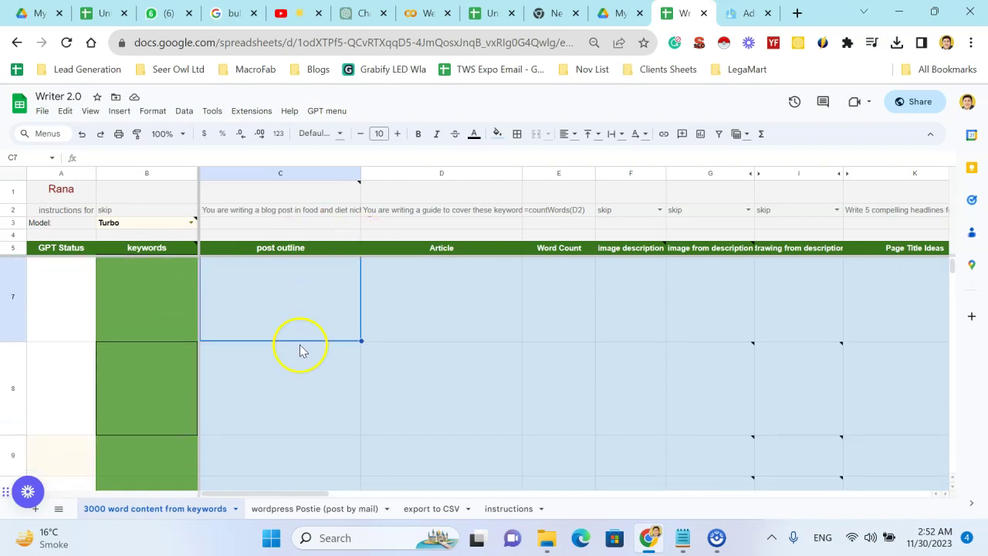
pyautogui.click(326, 110)
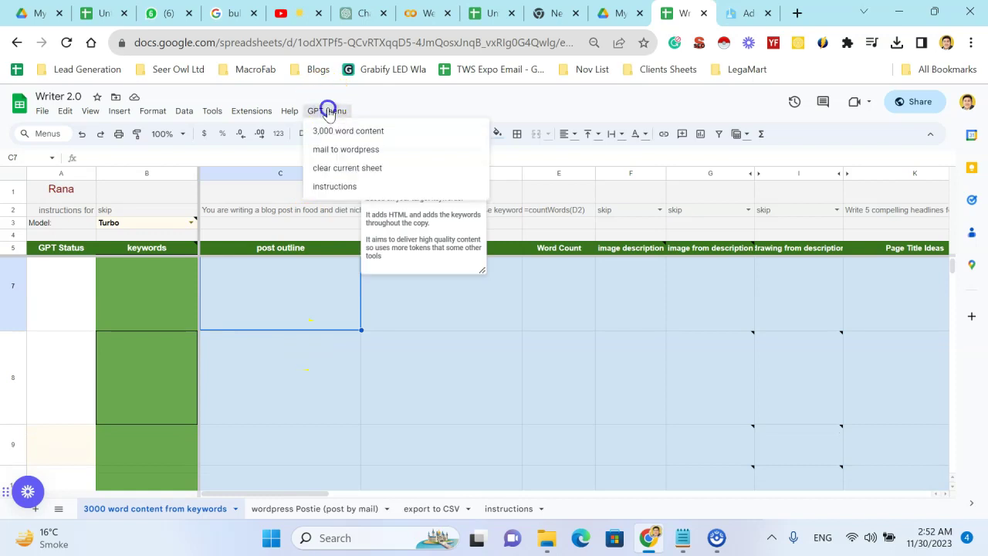
pyautogui.click(279, 330)
pyautogui.scroll(1, 278, 324)
pyautogui.moveTo(150, 325); pyautogui.dragTo(562, 324)
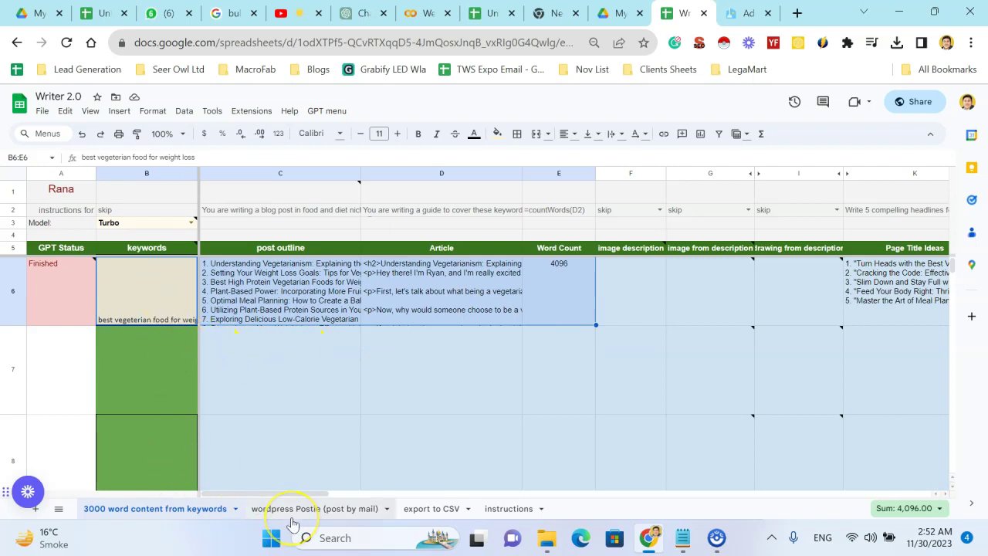
pyautogui.click(297, 510)
pyautogui.moveTo(60, 375)
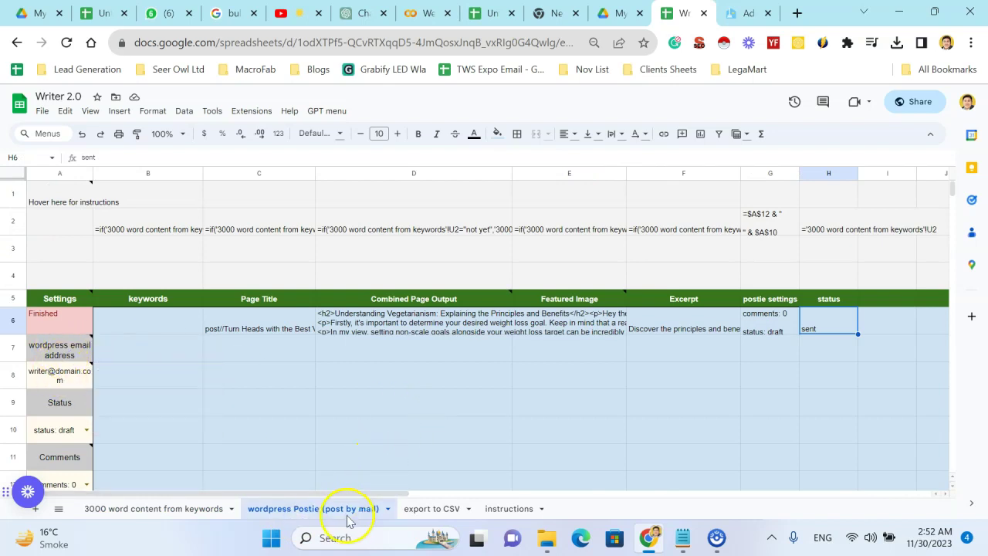
pyautogui.click(166, 508)
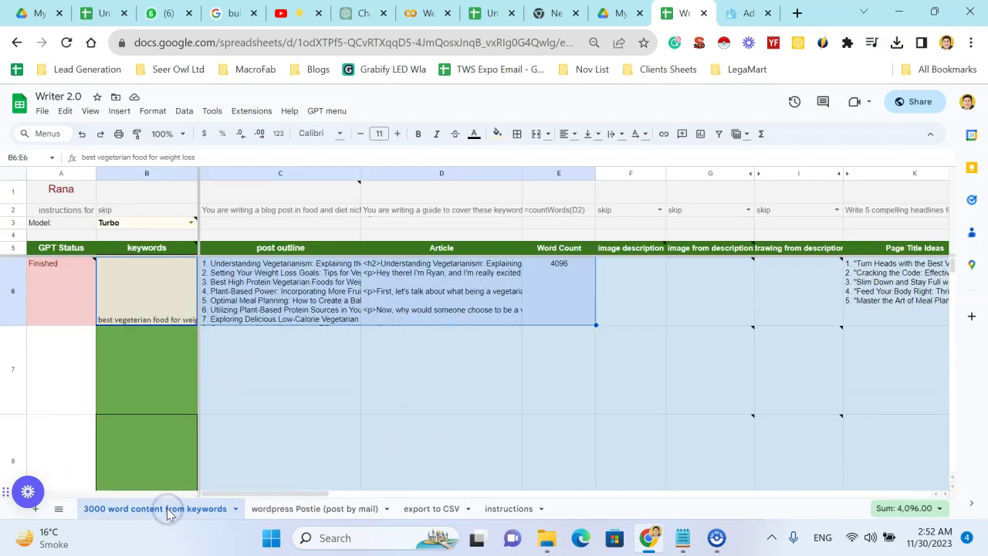
pyautogui.click(332, 508)
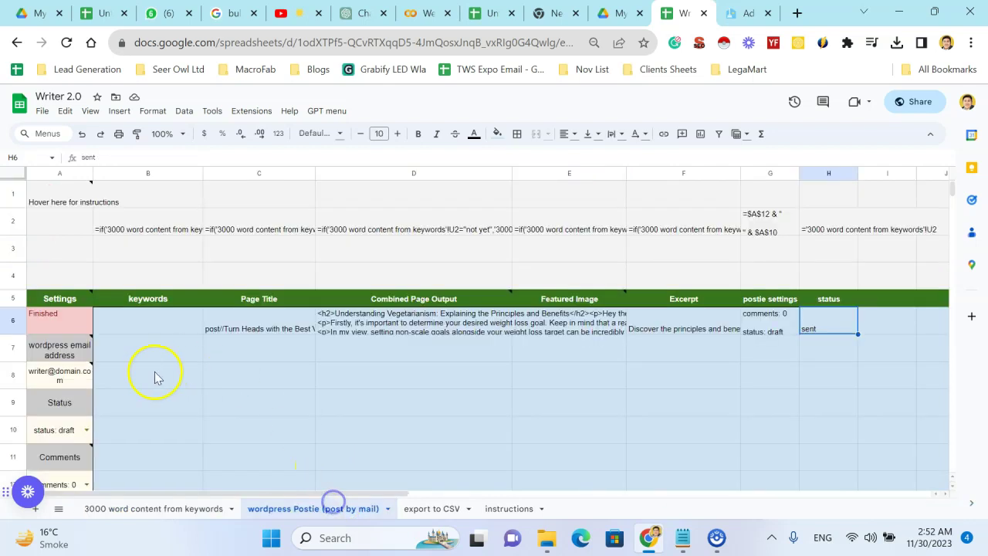
pyautogui.click(190, 511)
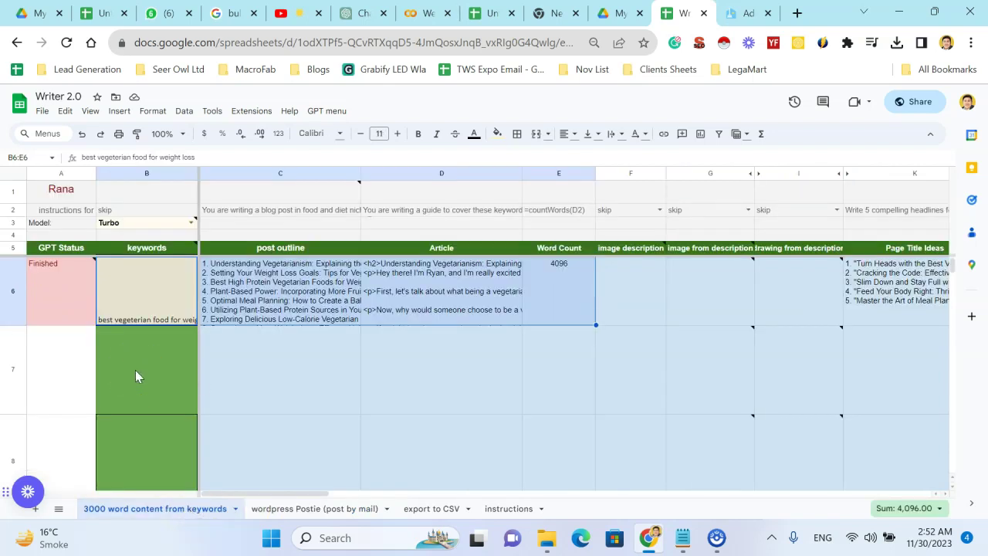